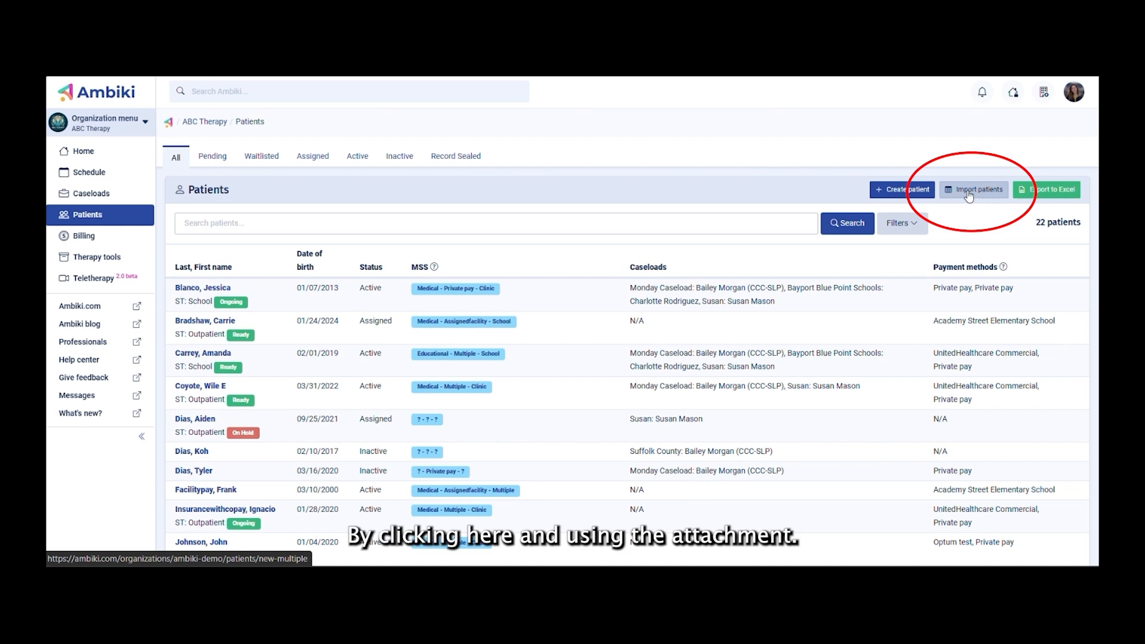
Step: Create a new patient record and set the patient's status to Active
{"action": "left_click", "coordinate": [905, 192]}
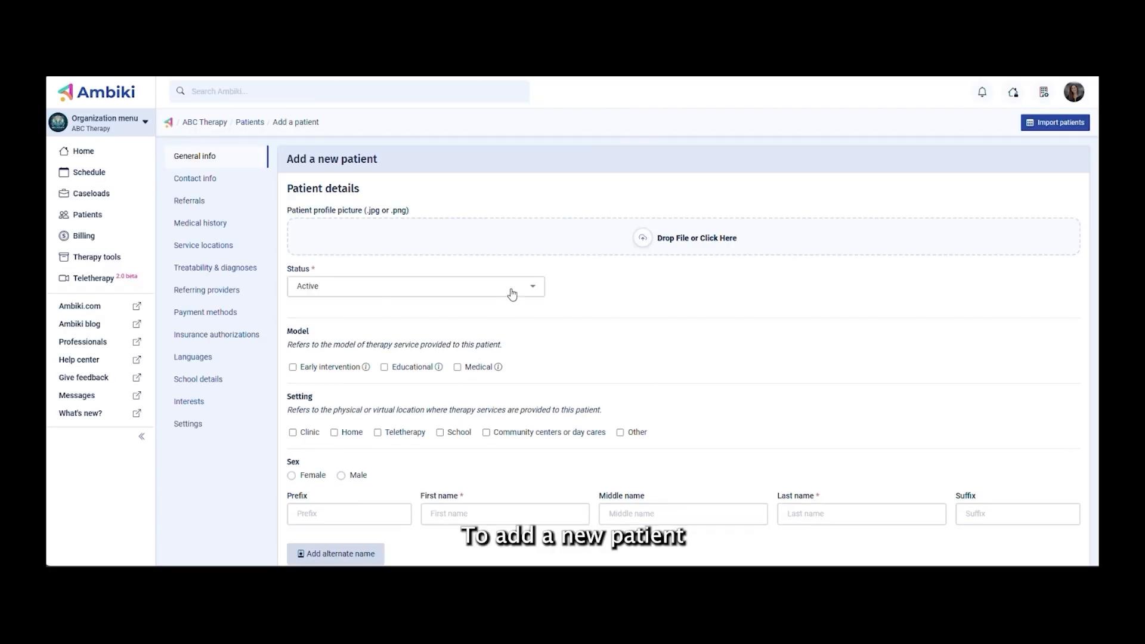
{"action": "left_click", "coordinate": [342, 295]}
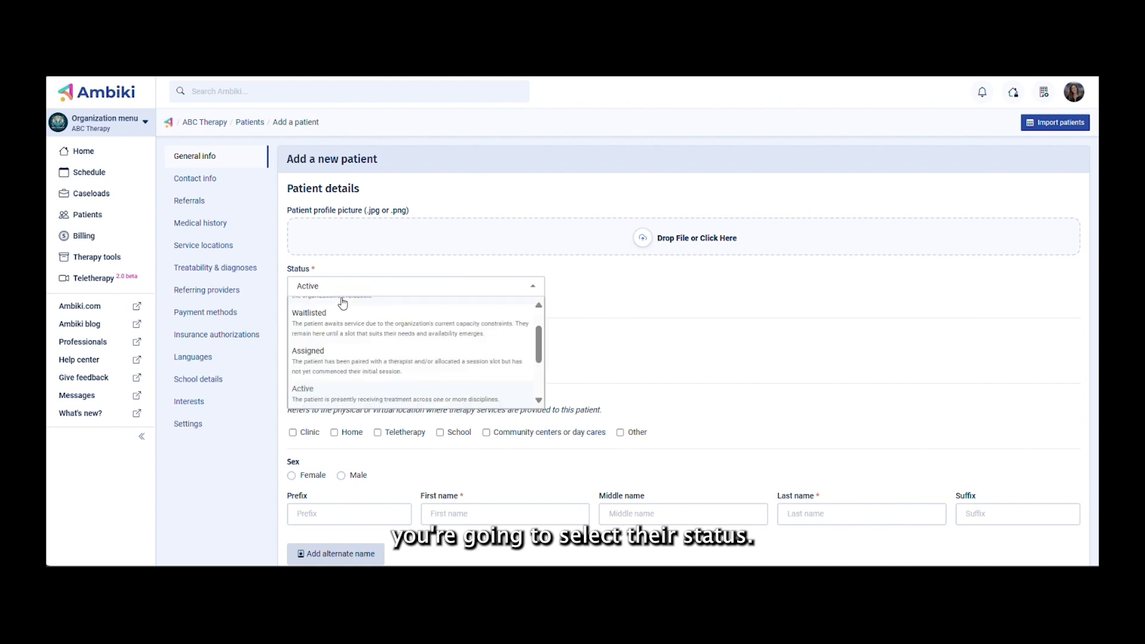
{"action": "scroll", "coordinate": [445, 397], "scroll_direction": "up", "scroll_amount": 1}
{"action": "scroll", "coordinate": [462, 363], "scroll_direction": "down", "scroll_amount": 3}
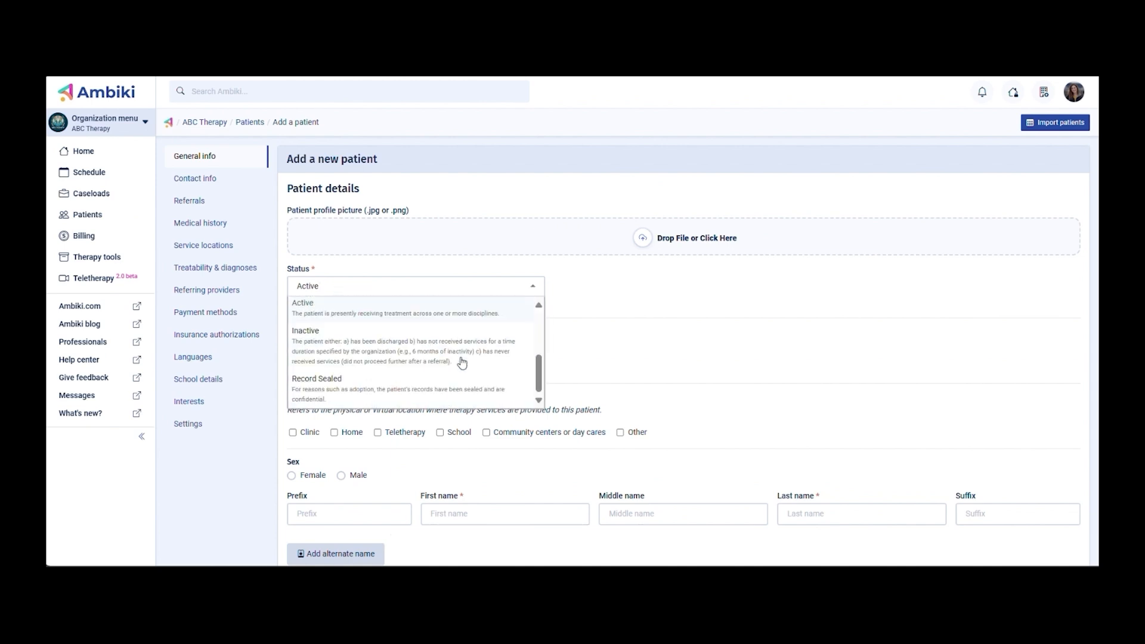
{"action": "left_click", "coordinate": [393, 314]}
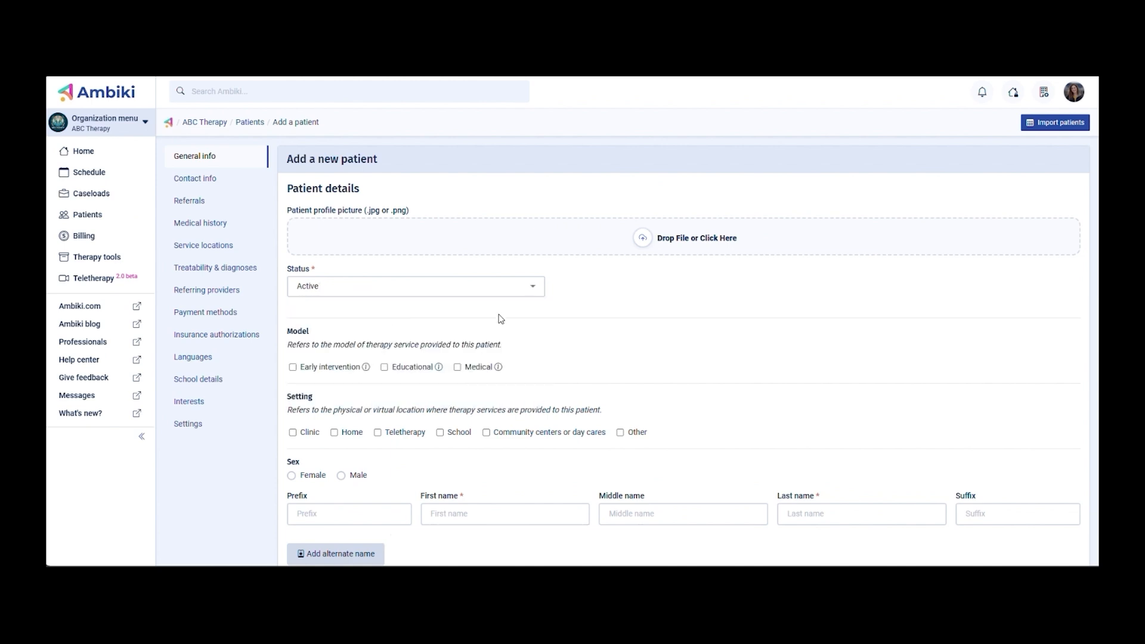
Step: Set the patient's model to Medical, the setting to Clinic and the sex to Female
{"action": "scroll", "coordinate": [553, 330], "scroll_direction": "down", "scroll_amount": 2}
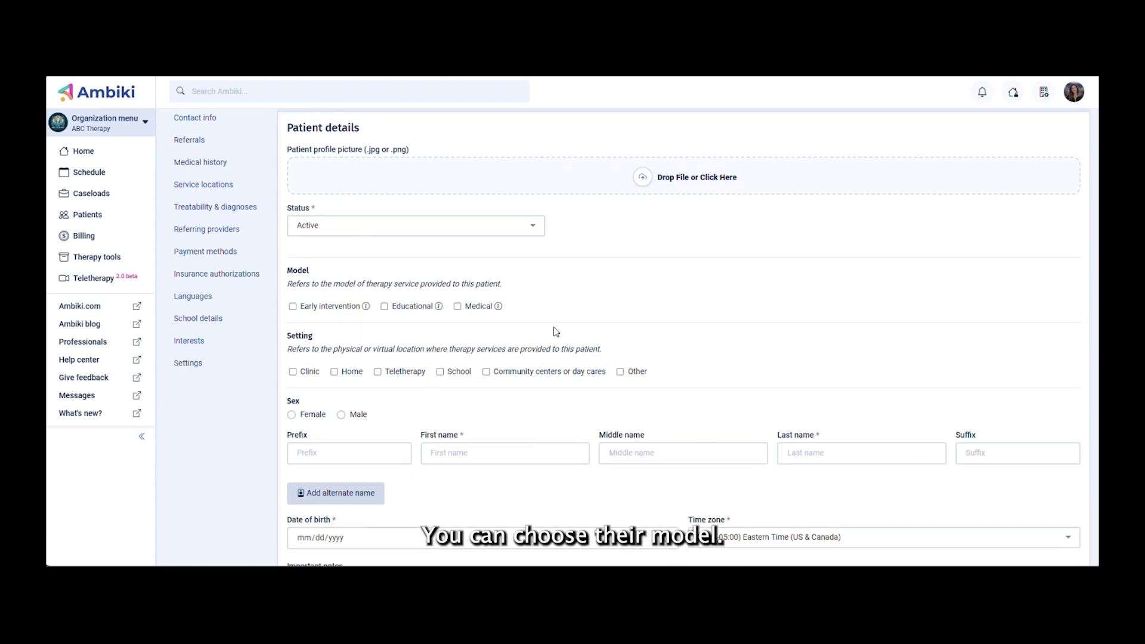
{"action": "scroll", "coordinate": [553, 331], "scroll_direction": "down", "scroll_amount": 2}
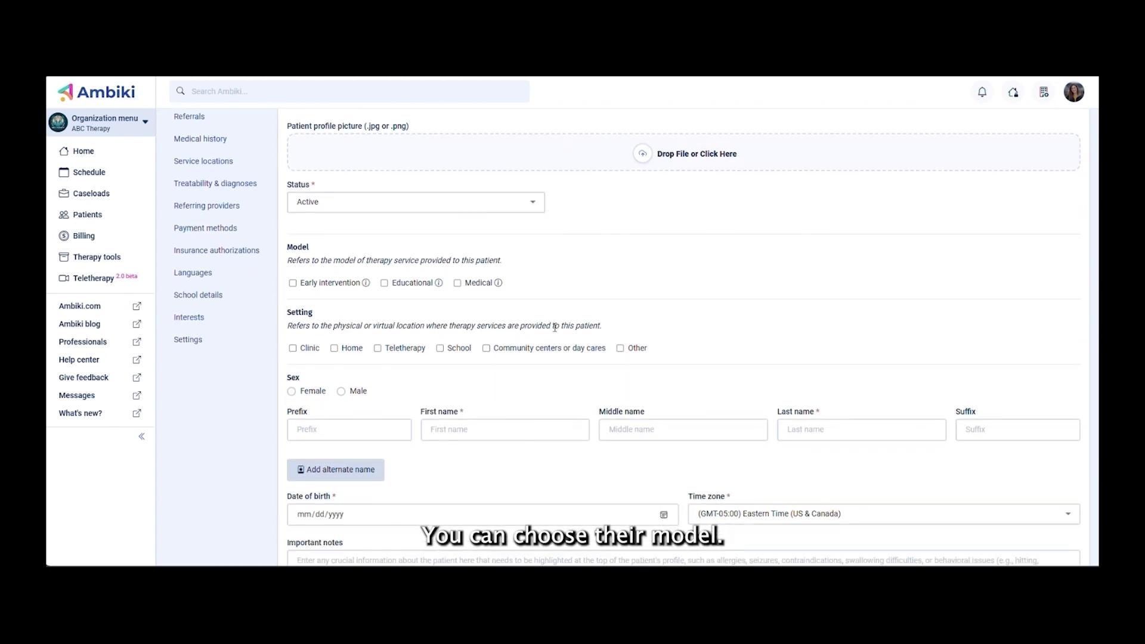
{"action": "left_click", "coordinate": [458, 257]}
{"action": "scroll", "coordinate": [450, 287], "scroll_direction": "down", "scroll_amount": 1}
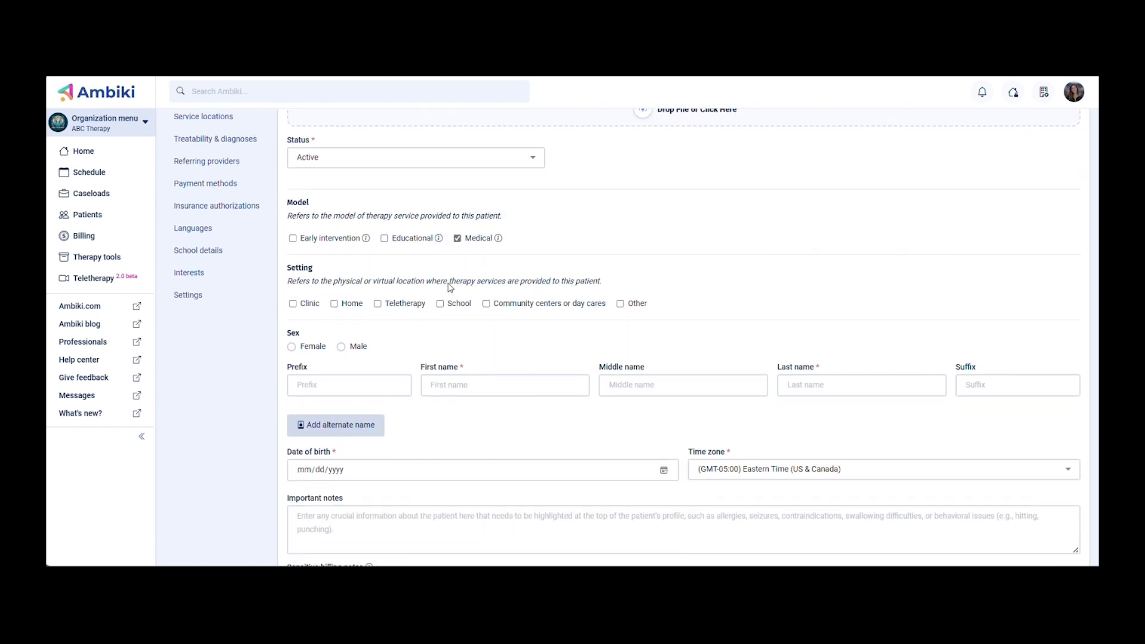
{"action": "scroll", "coordinate": [449, 287], "scroll_direction": "down", "scroll_amount": 2}
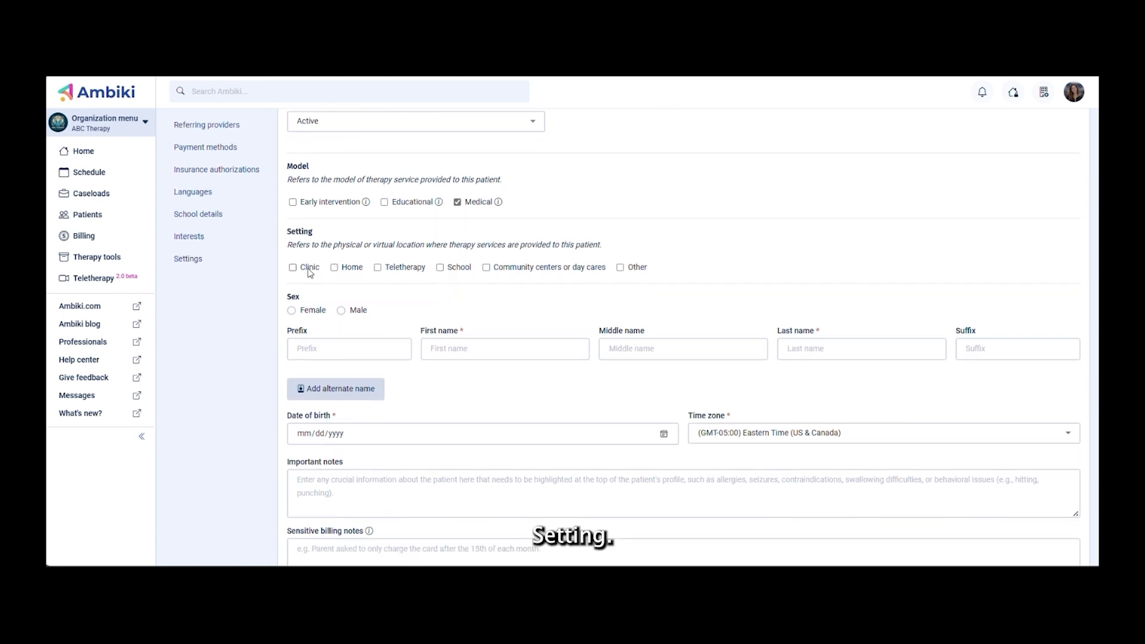
{"action": "scroll", "coordinate": [310, 275], "scroll_direction": "down", "scroll_amount": 2}
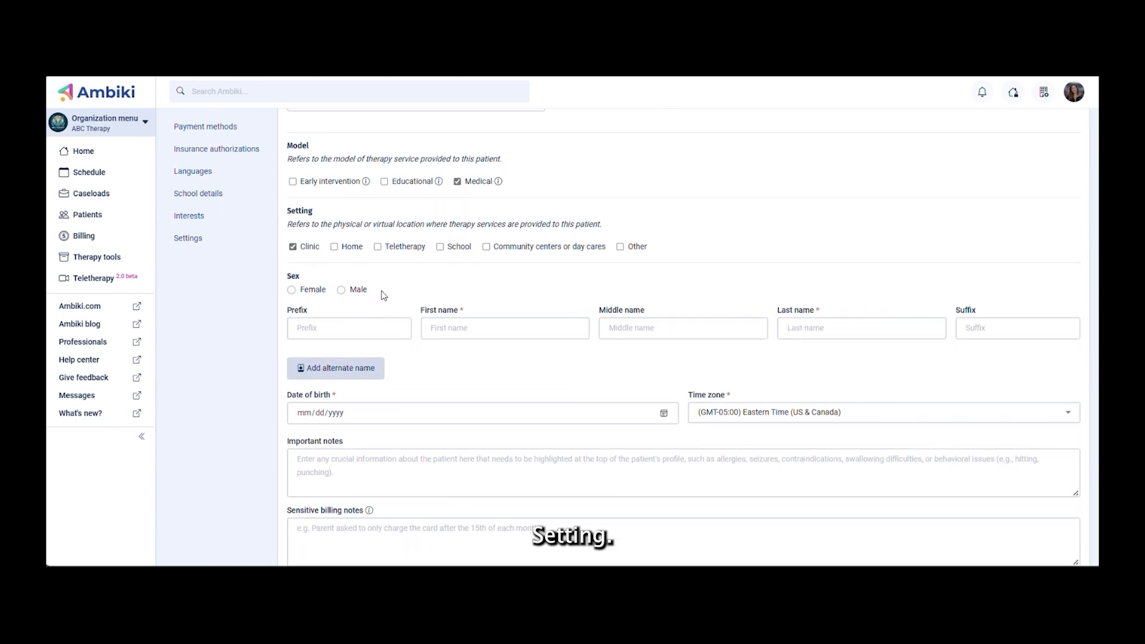
{"action": "left_click", "coordinate": [315, 280]}
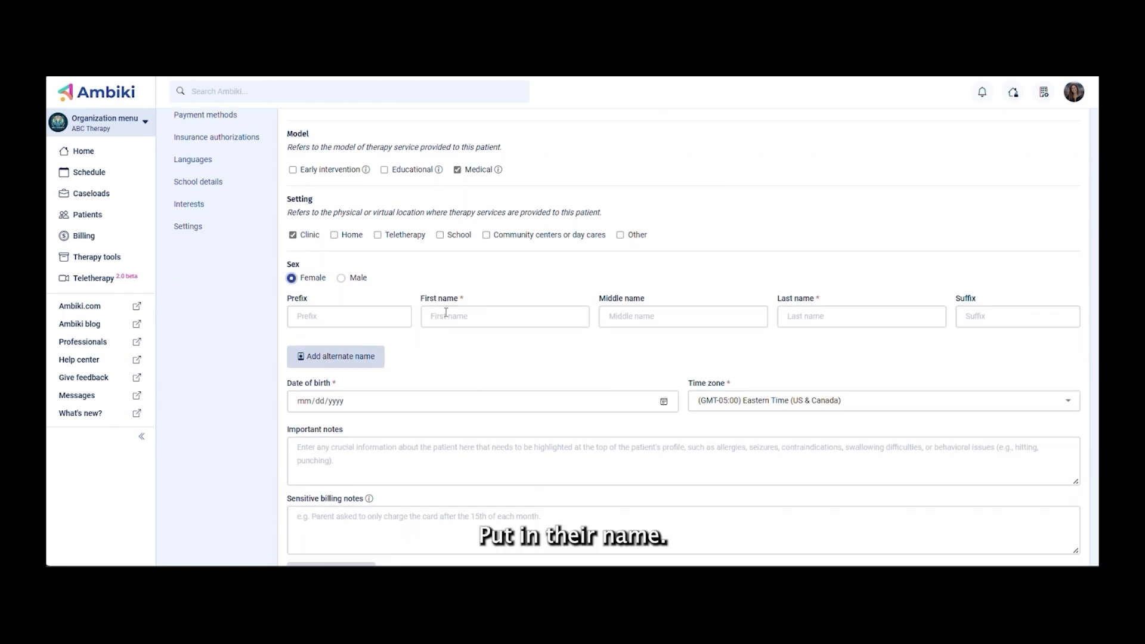
Step: Enter the patient's first and last name, leaving the middle name blank
{"action": "left_click", "coordinate": [446, 312]}
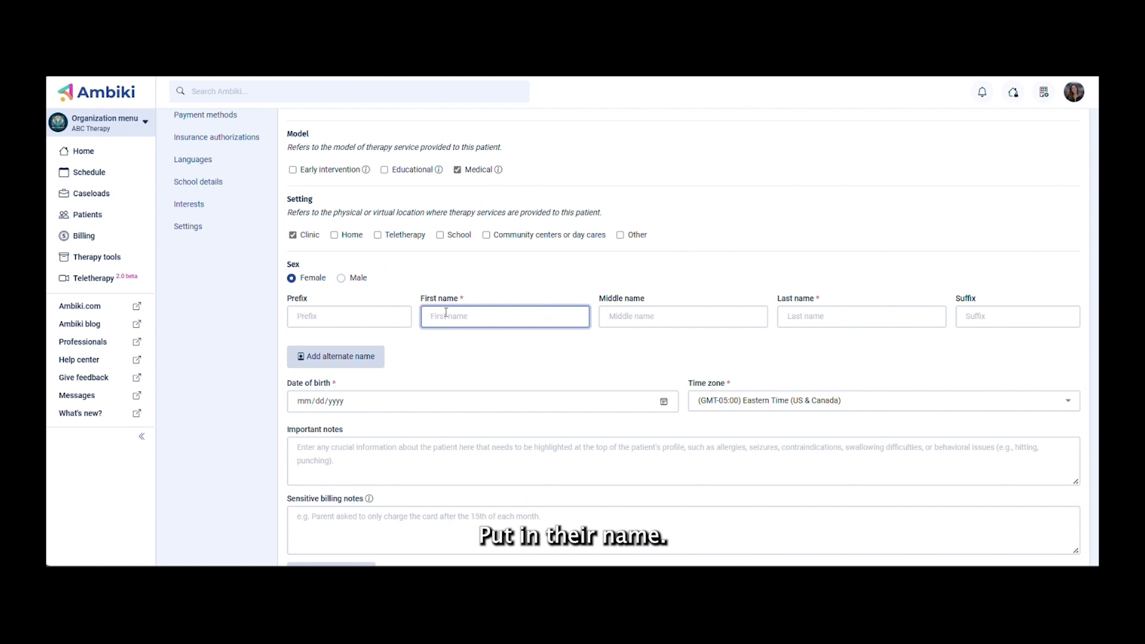
{"action": "type", "text": "Na"}
{"action": "key", "text": "Tab"}
{"action": "key", "text": "Tab"}
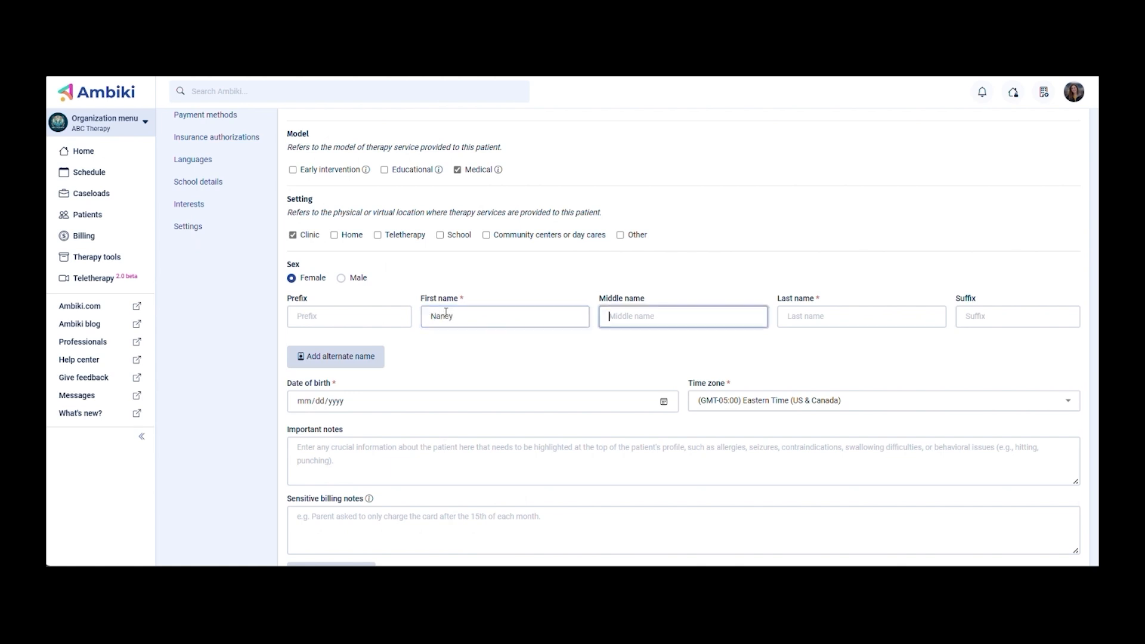
{"action": "type", "text": "Newpatient"}
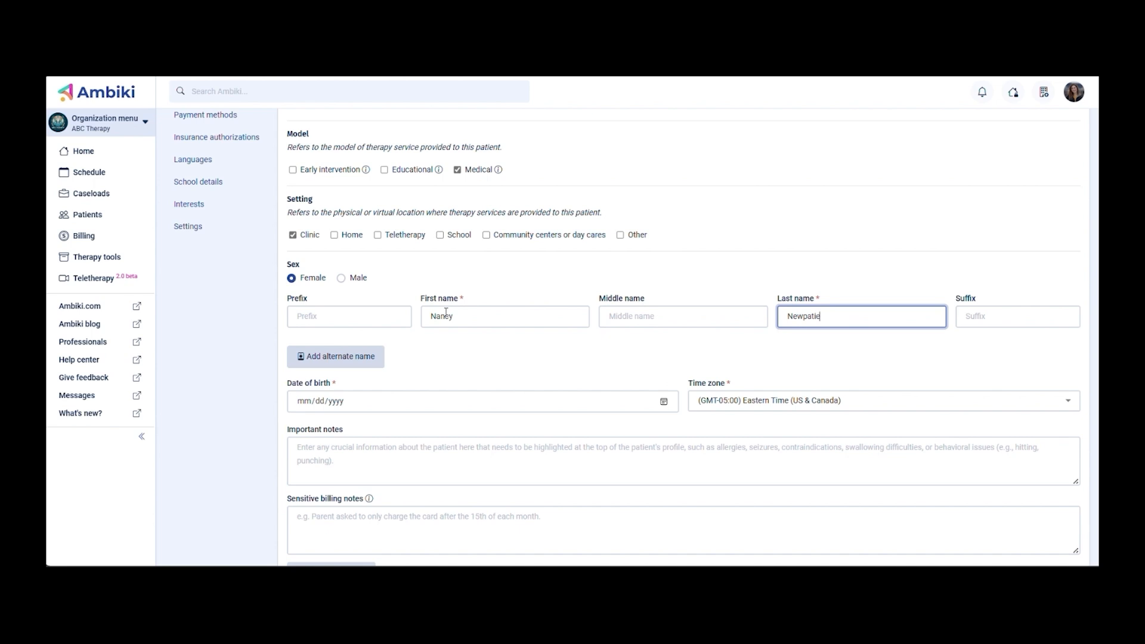
Step: Enter the patient's date of birth
{"action": "left_click", "coordinate": [300, 403]}
{"action": "type", "text": "01/"}
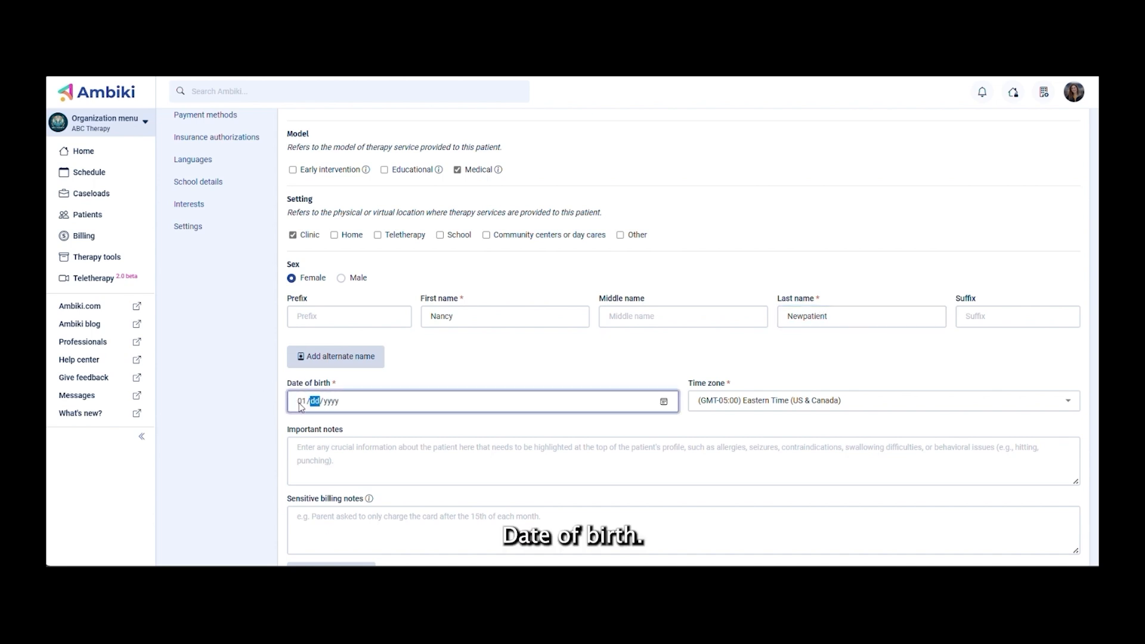
{"action": "type", "text": "03/20"}
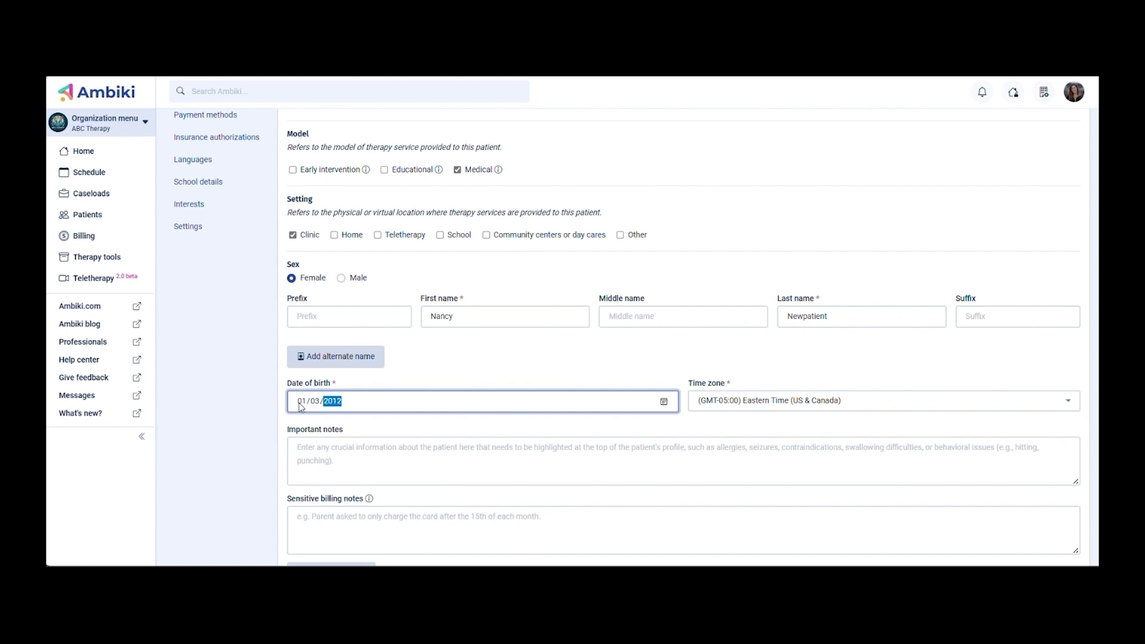
{"action": "type", "text": "12"}
{"action": "left_click", "coordinate": [501, 360]}
Step: Add the important note "Allergic to latex" and save the new patient
{"action": "scroll", "coordinate": [501, 360], "scroll_direction": "down", "scroll_amount": 3}
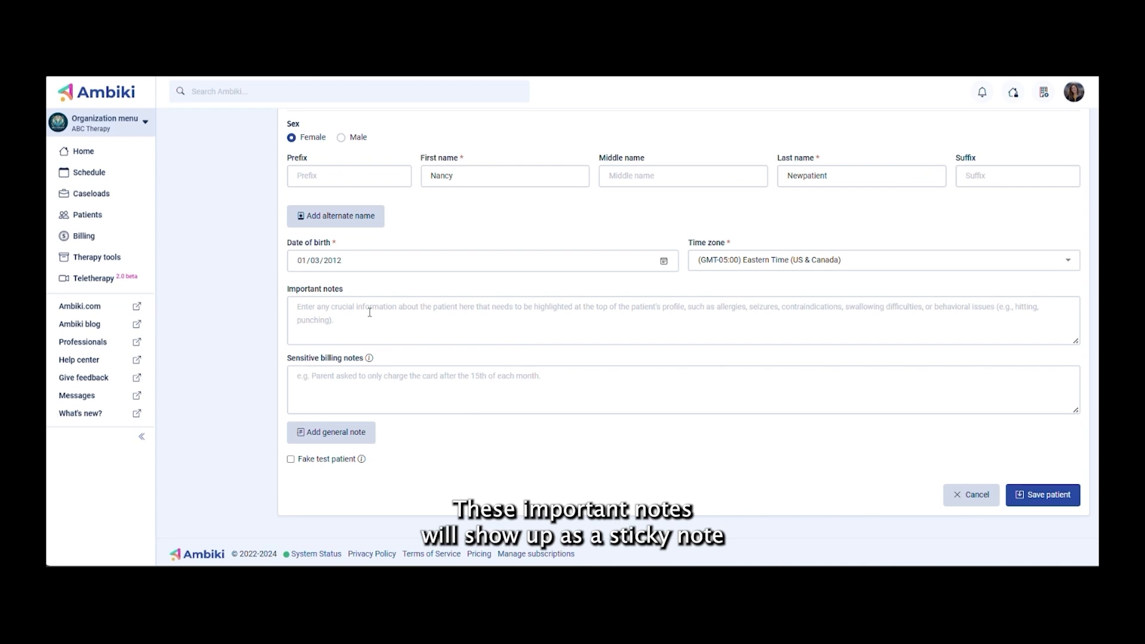
{"action": "scroll", "coordinate": [369, 312], "scroll_direction": "up", "scroll_amount": 7}
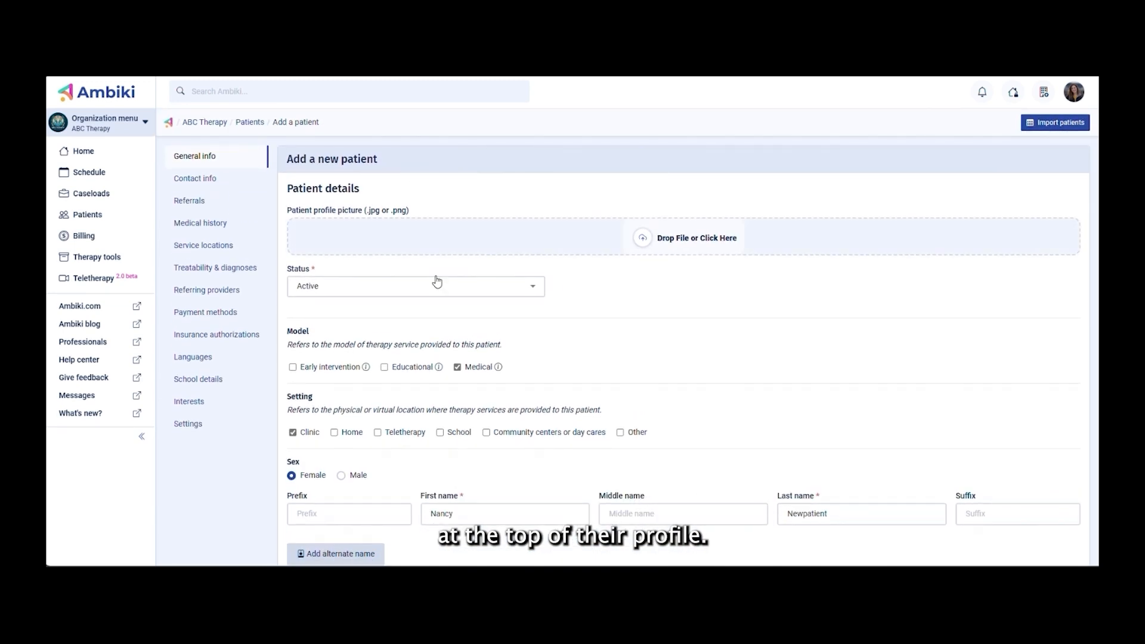
{"action": "scroll", "coordinate": [438, 282], "scroll_direction": "down", "scroll_amount": 7}
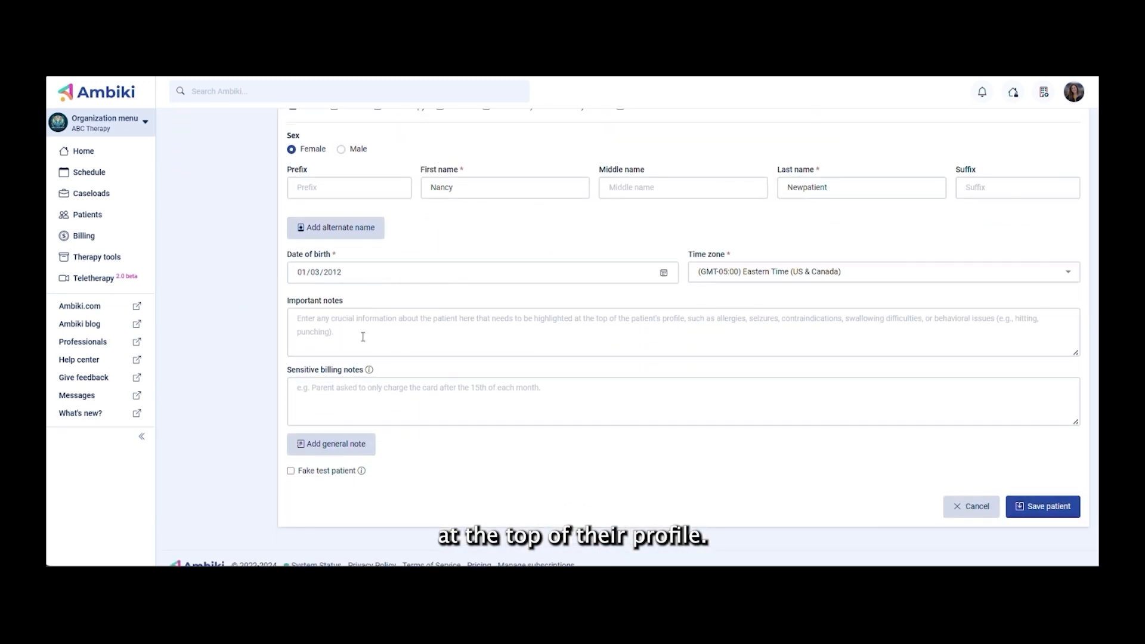
{"action": "left_click", "coordinate": [363, 337]}
{"action": "type", "text": "Allergic to latex"}
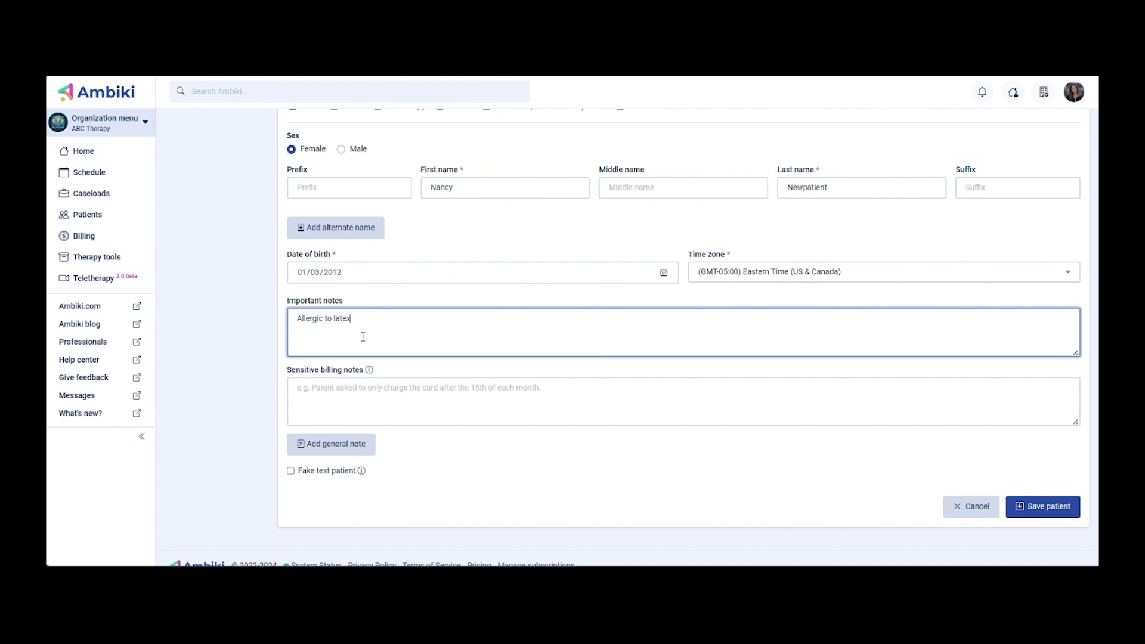
{"action": "left_click", "coordinate": [419, 398]}
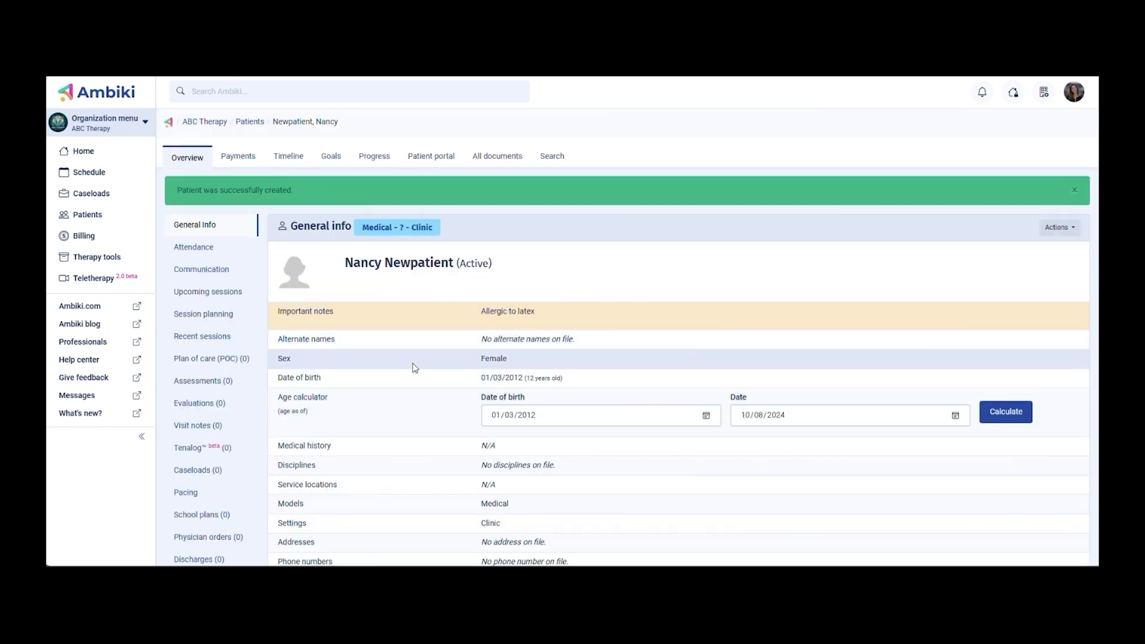
Step: Review the new patient's general info, including the important note, addresses, phone numbers, email addresses and legal guardians
{"action": "scroll", "coordinate": [398, 402], "scroll_direction": "down", "scroll_amount": 2}
{"action": "scroll", "coordinate": [397, 402], "scroll_direction": "down", "scroll_amount": 1}
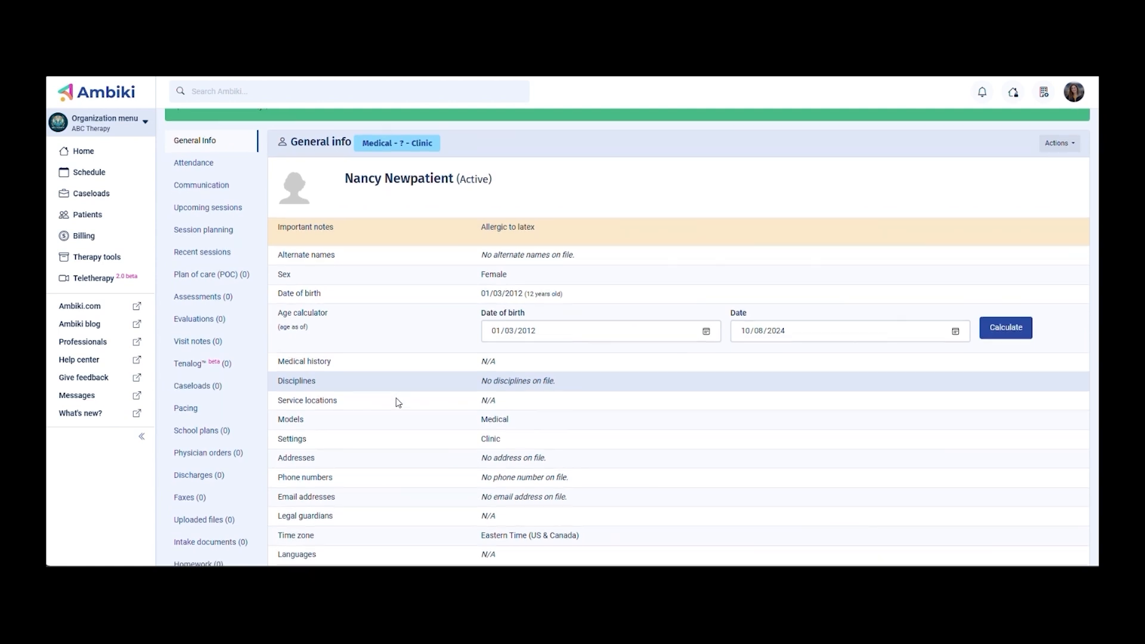
{"action": "scroll", "coordinate": [398, 402], "scroll_direction": "down", "scroll_amount": 4}
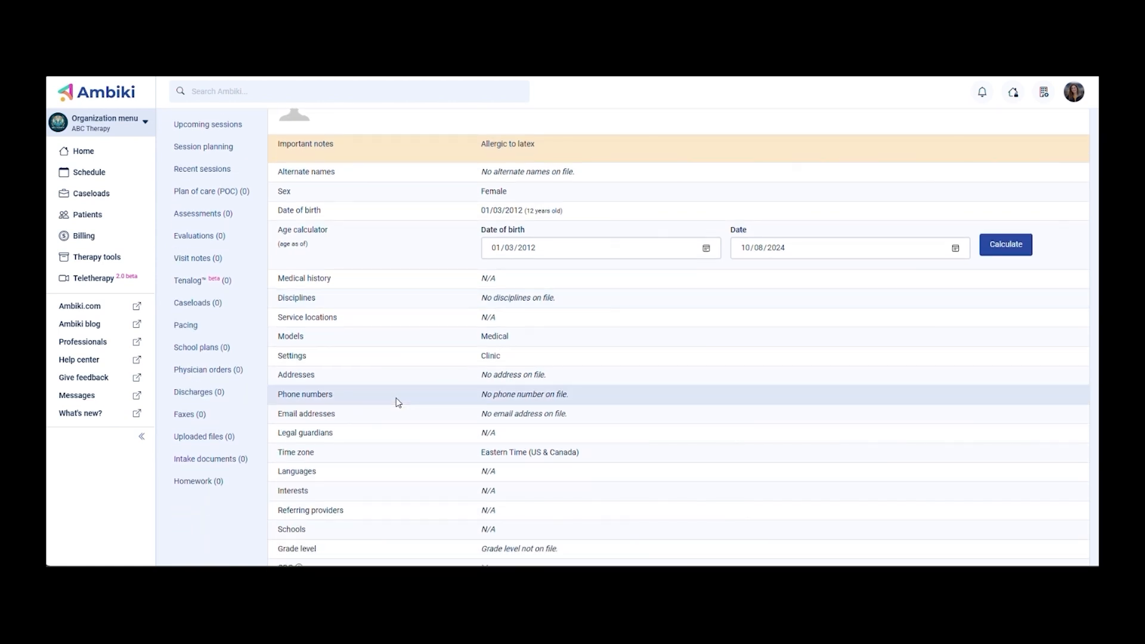
{"action": "scroll", "coordinate": [397, 402], "scroll_direction": "up", "scroll_amount": 5}
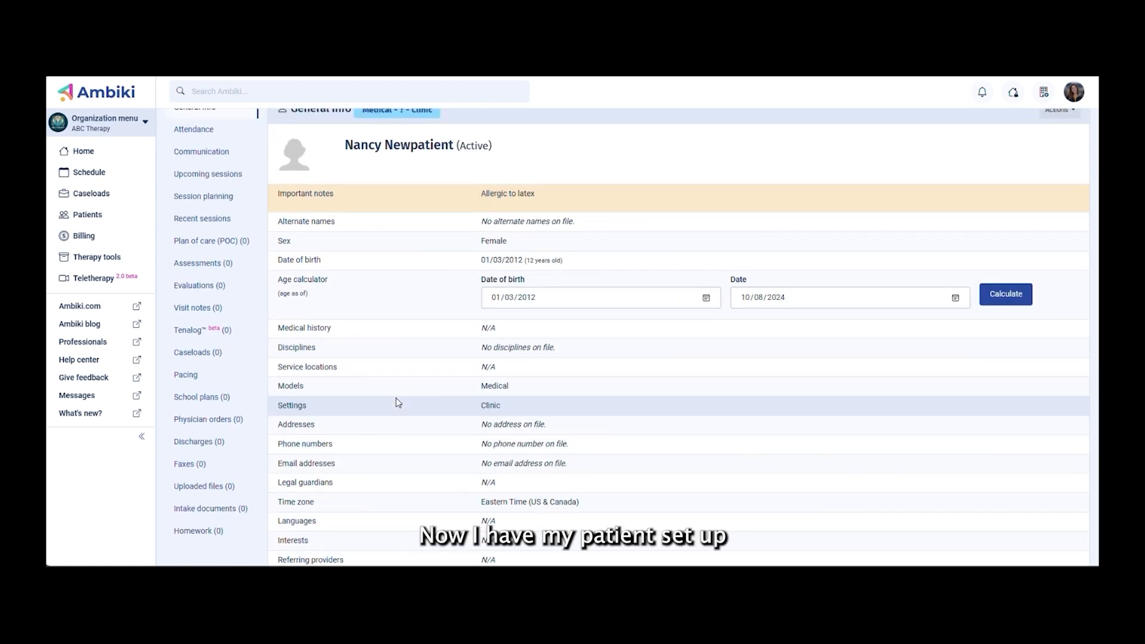
{"action": "scroll", "coordinate": [397, 403], "scroll_direction": "down", "scroll_amount": 2}
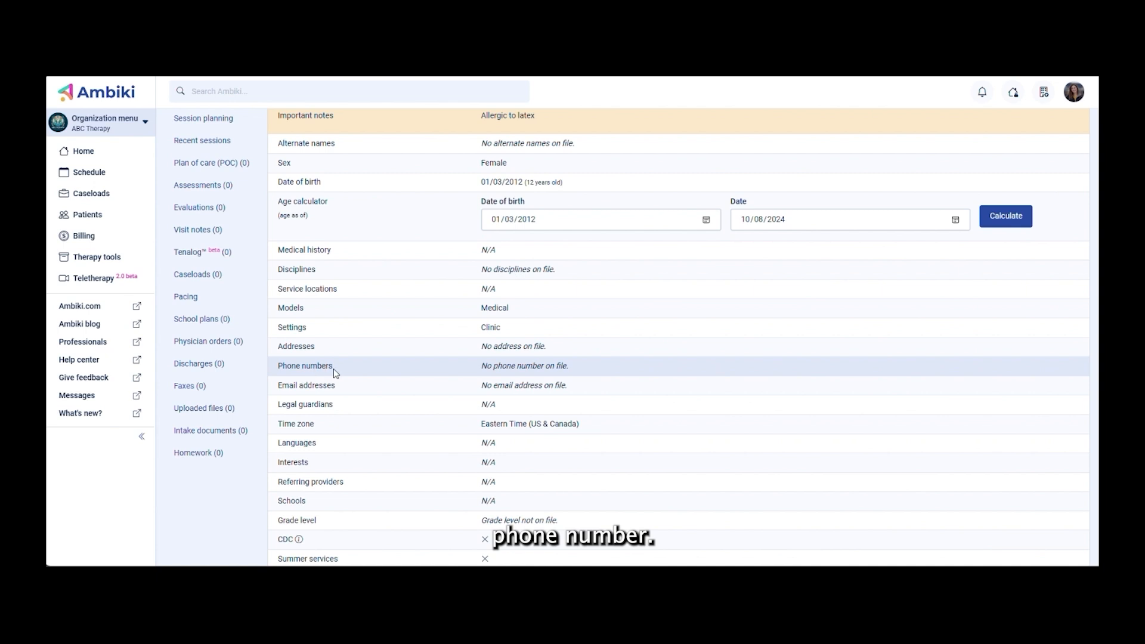
{"action": "scroll", "coordinate": [335, 371], "scroll_direction": "down", "scroll_amount": 1}
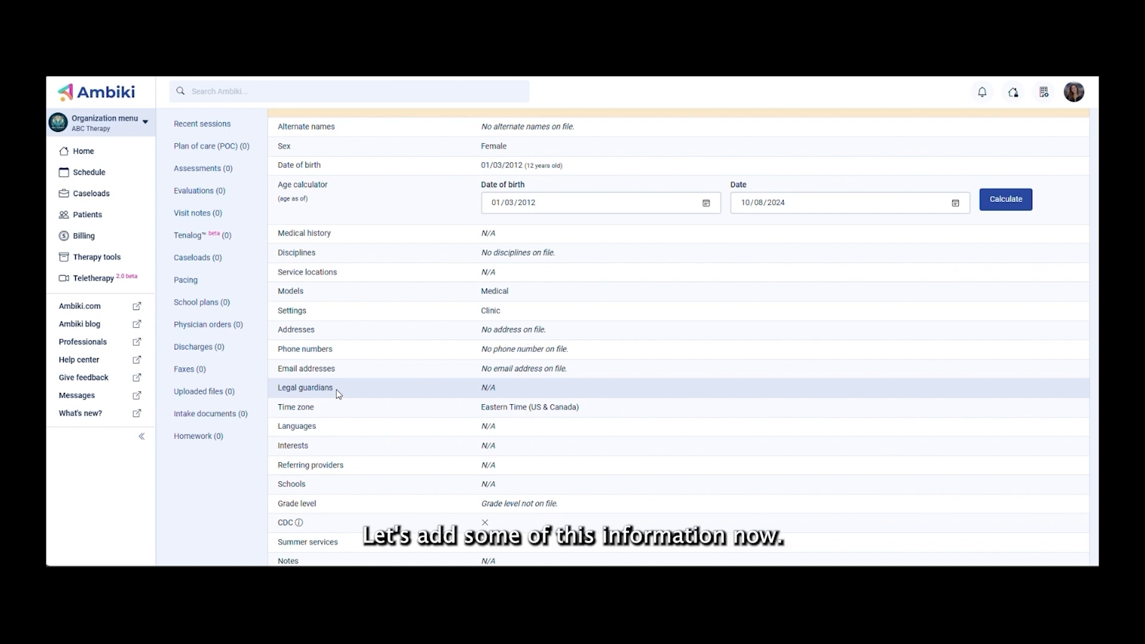
{"action": "scroll", "coordinate": [615, 301], "scroll_direction": "up", "scroll_amount": 3}
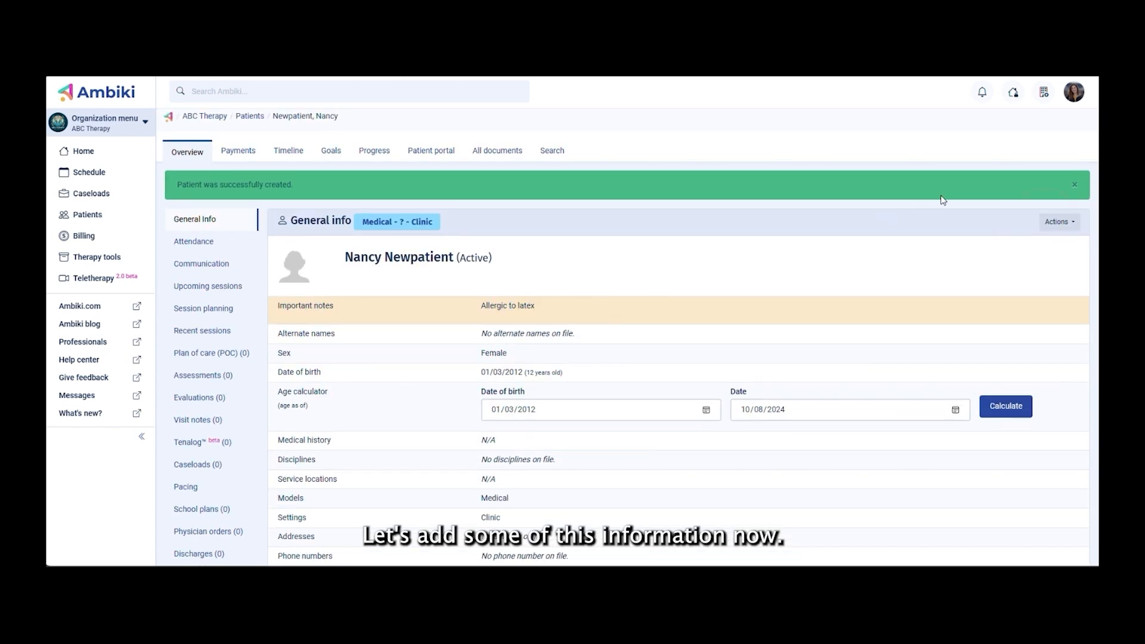
Step: Open the new patient's record for editing at its contact information
{"action": "left_click", "coordinate": [1059, 222]}
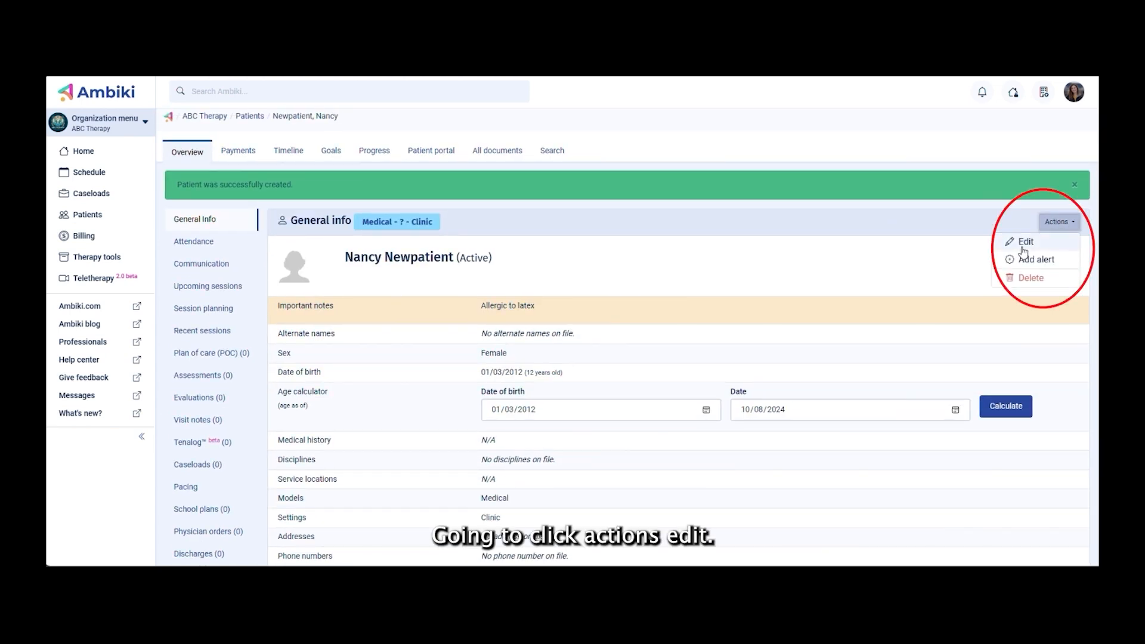
{"action": "left_click", "coordinate": [1024, 245]}
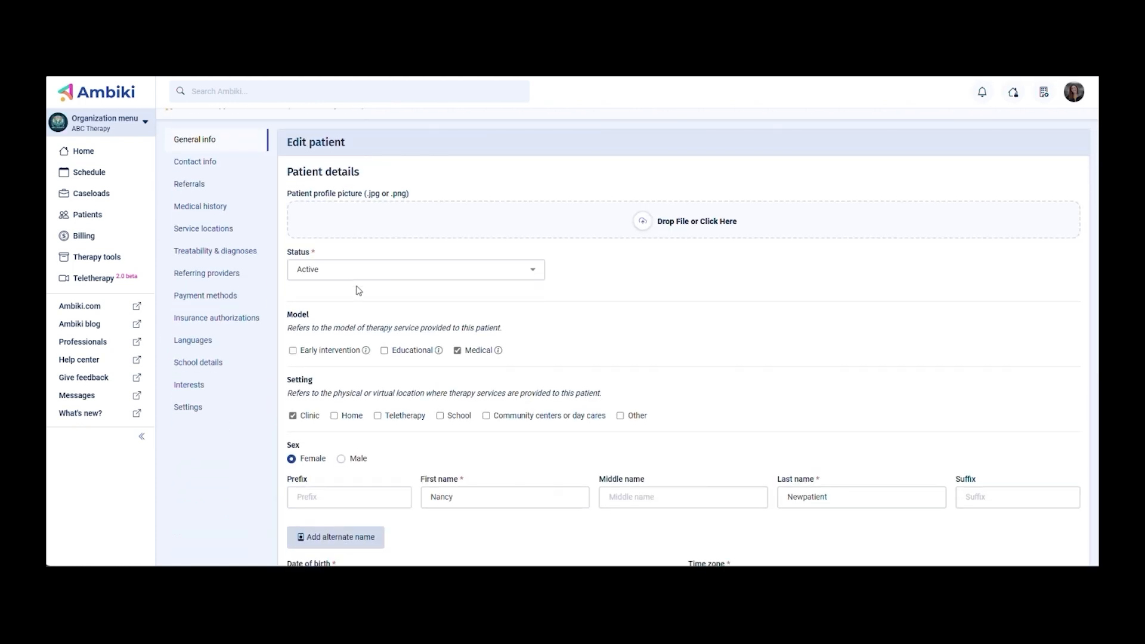
{"action": "left_click", "coordinate": [202, 166]}
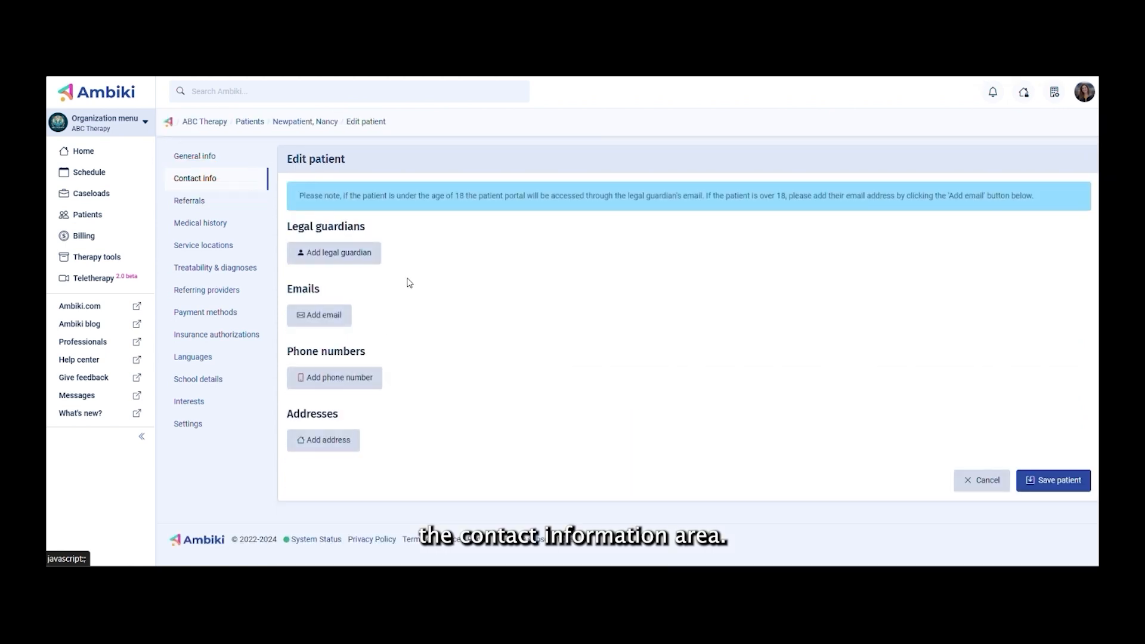
Step: Add a legal guardian to the patient by choosing the existing guardian identified as Father
{"action": "left_click", "coordinate": [367, 261]}
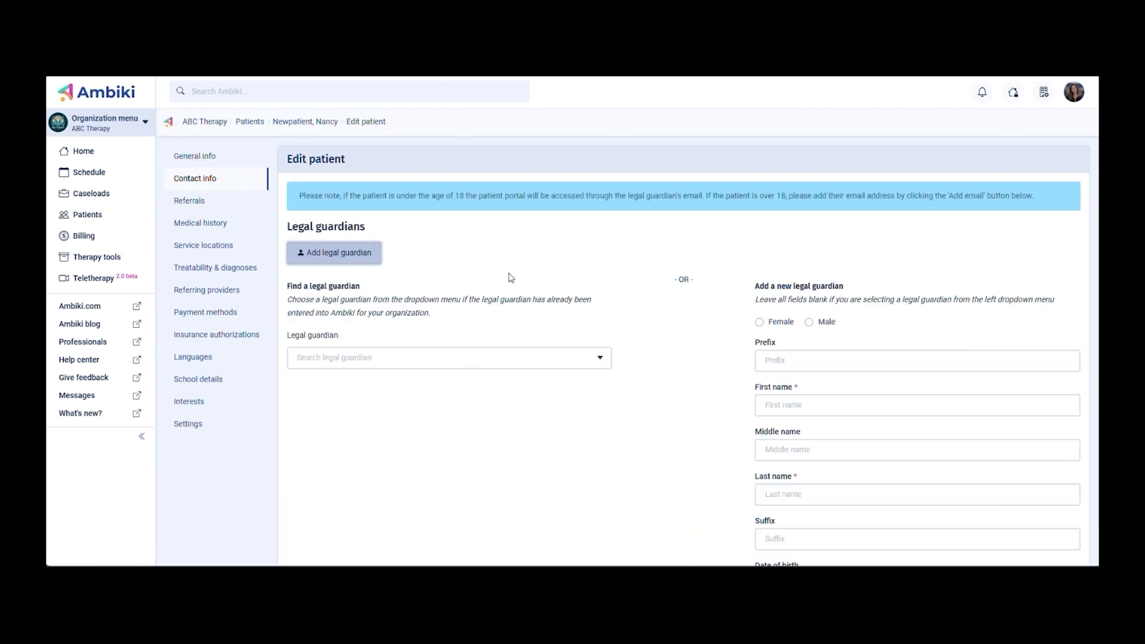
{"action": "scroll", "coordinate": [501, 272], "scroll_direction": "down", "scroll_amount": 1}
{"action": "scroll", "coordinate": [511, 278], "scroll_direction": "down", "scroll_amount": 1}
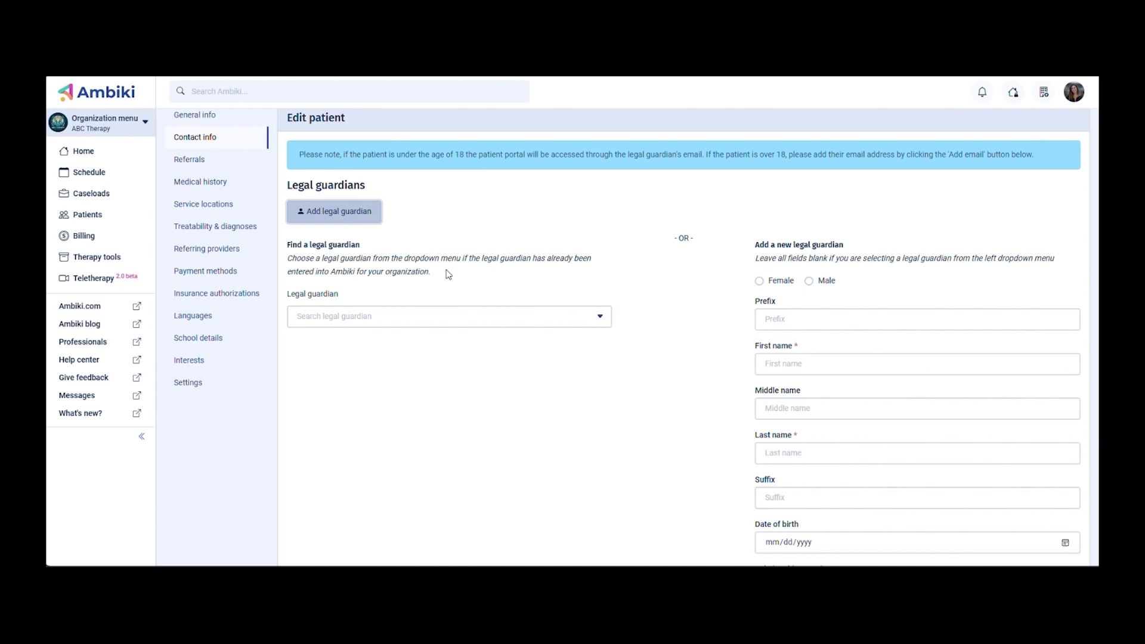
{"action": "left_click", "coordinate": [489, 316]}
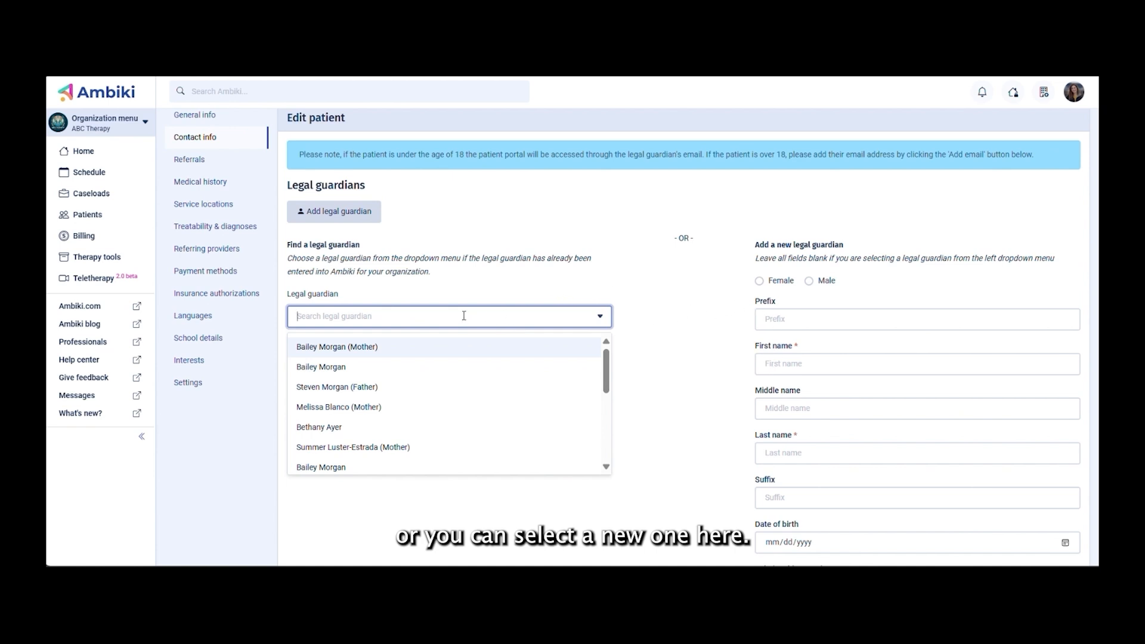
{"action": "left_click", "coordinate": [523, 388]}
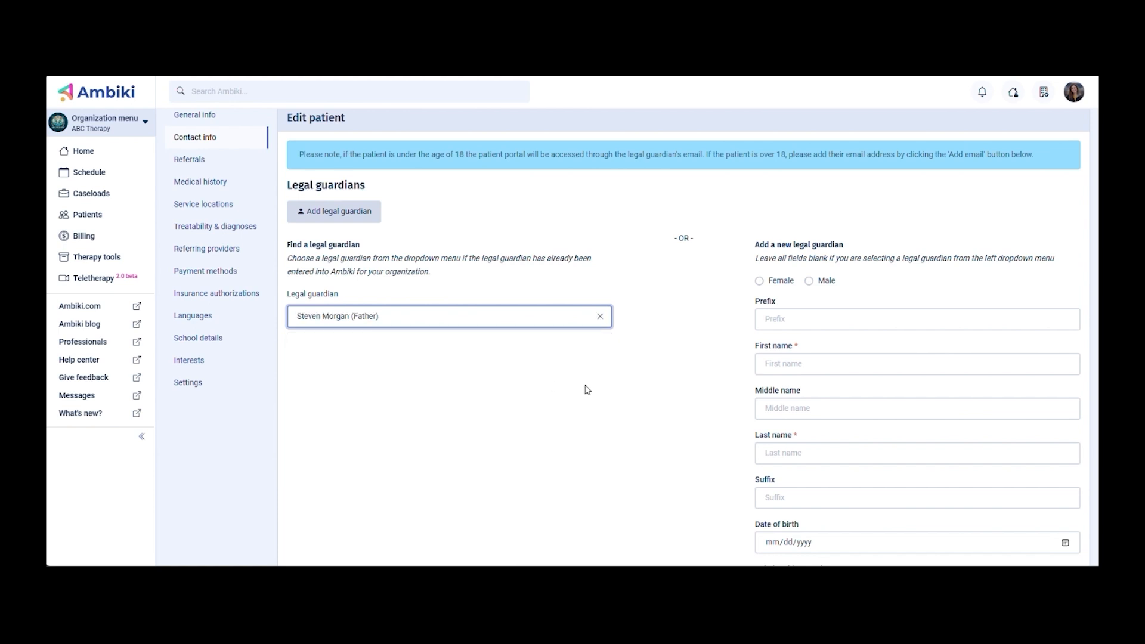
Step: Add an address to the patient's contact information, filling in the street address, city and state
{"action": "scroll", "coordinate": [587, 389], "scroll_direction": "down", "scroll_amount": 2}
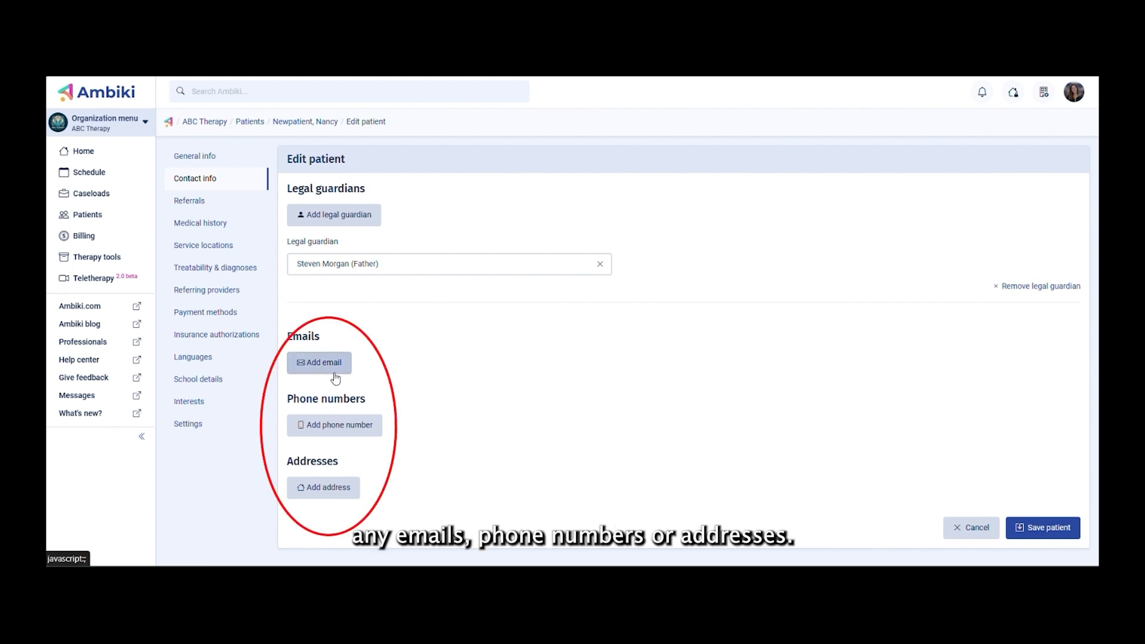
{"action": "left_click", "coordinate": [344, 484]}
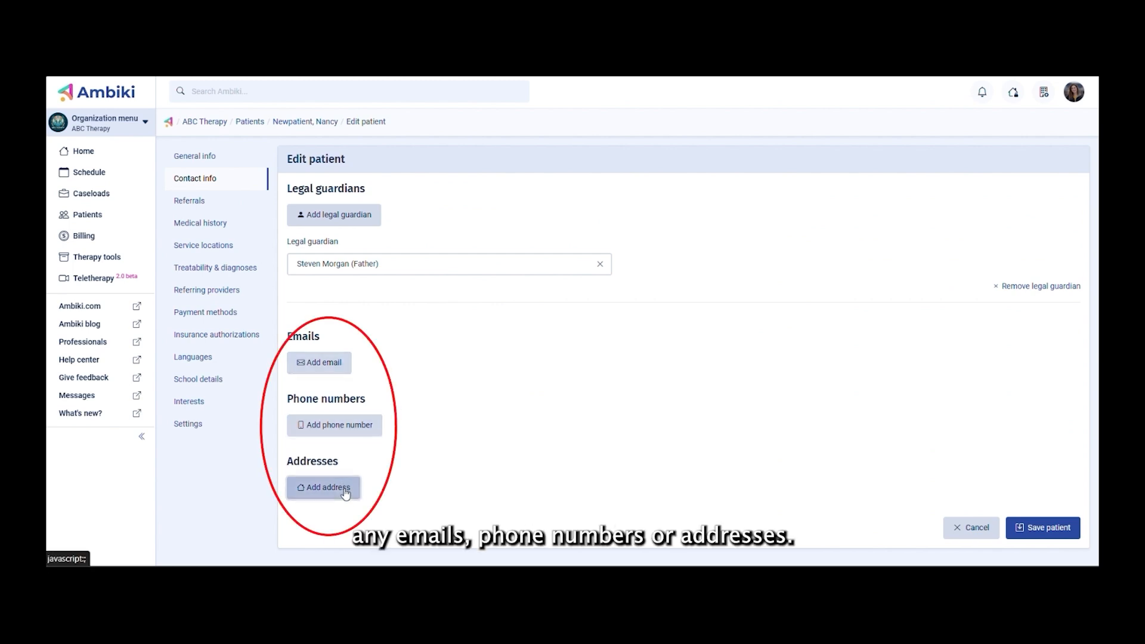
{"action": "scroll", "coordinate": [477, 427], "scroll_direction": "down", "scroll_amount": 3}
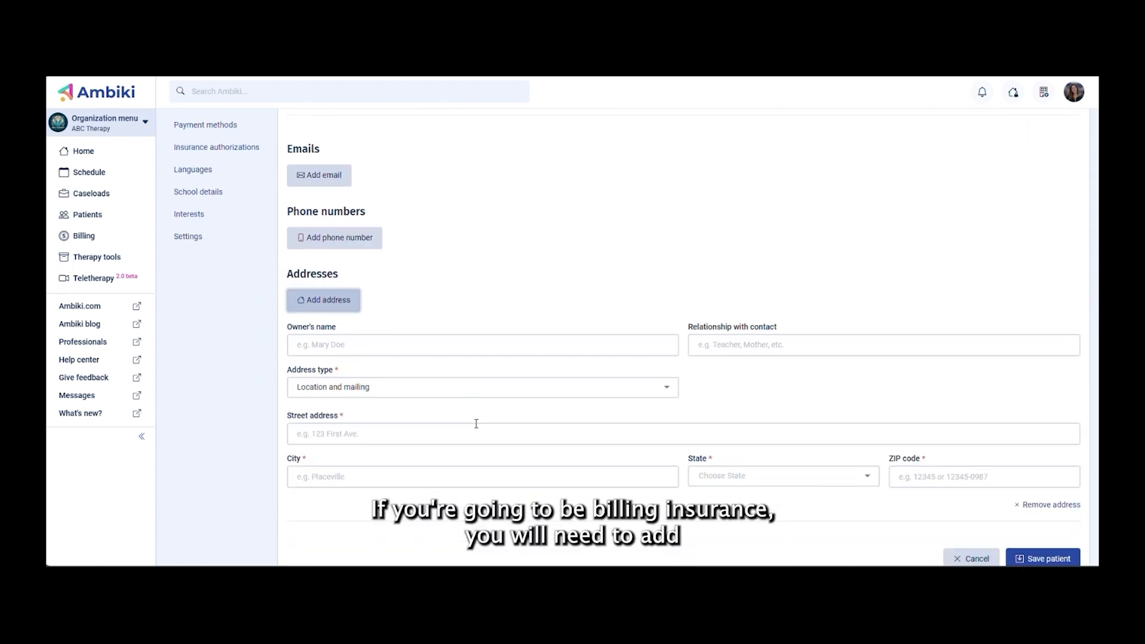
{"action": "left_click", "coordinate": [421, 434]}
{"action": "type", "text": "123 House St"}
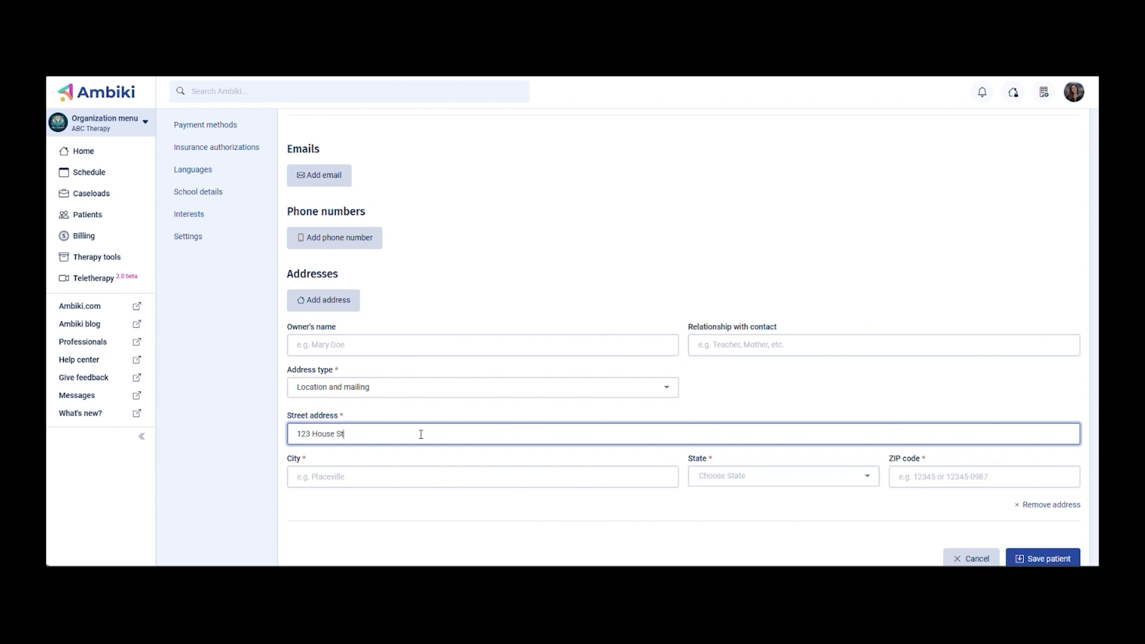
{"action": "key", "text": "Tab"}
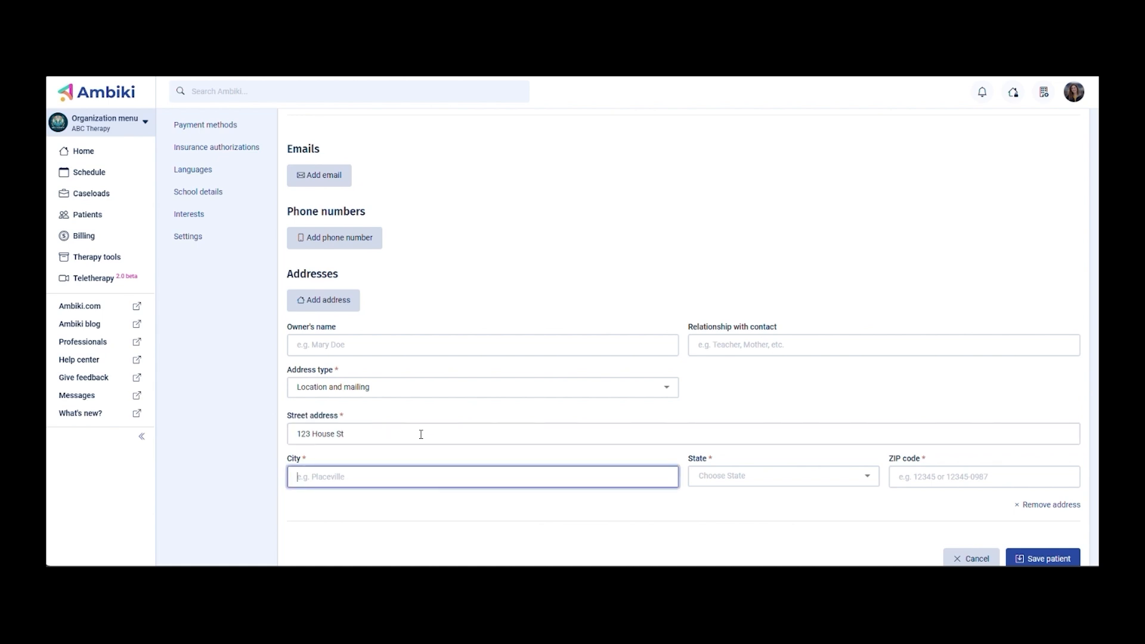
{"action": "type", "text": "Placeville"}
{"action": "key", "text": "Tab"}
{"action": "left_click", "coordinate": [703, 509]}
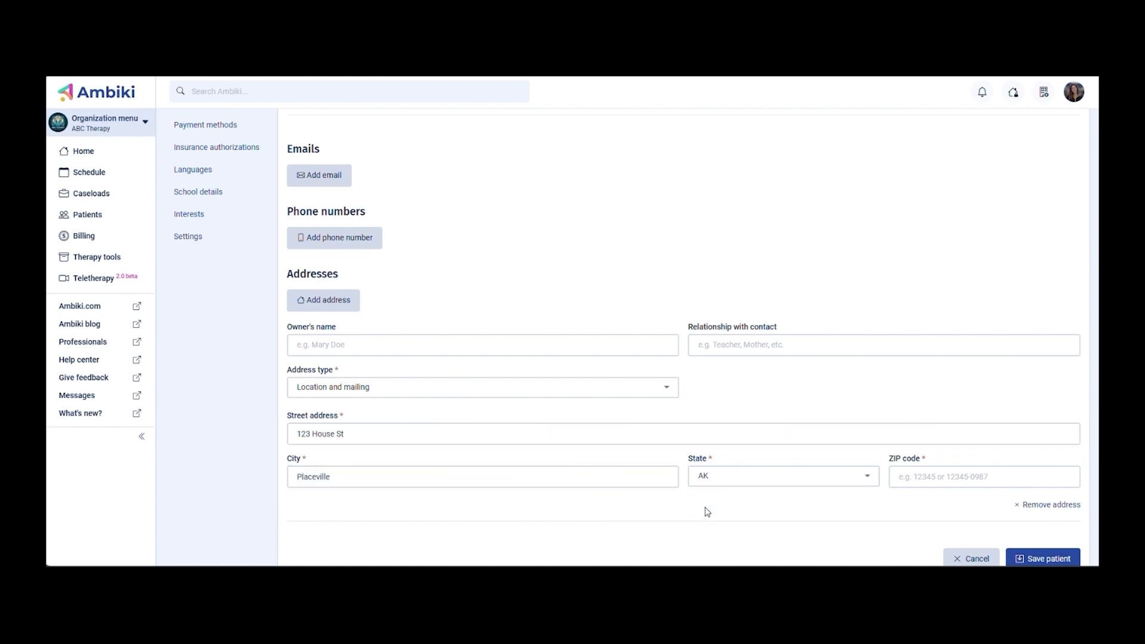
Step: Enter the nine-digit ZIP code of the patient's address and save the patient
{"action": "left_click", "coordinate": [922, 473]}
{"action": "type", "text": "12"}
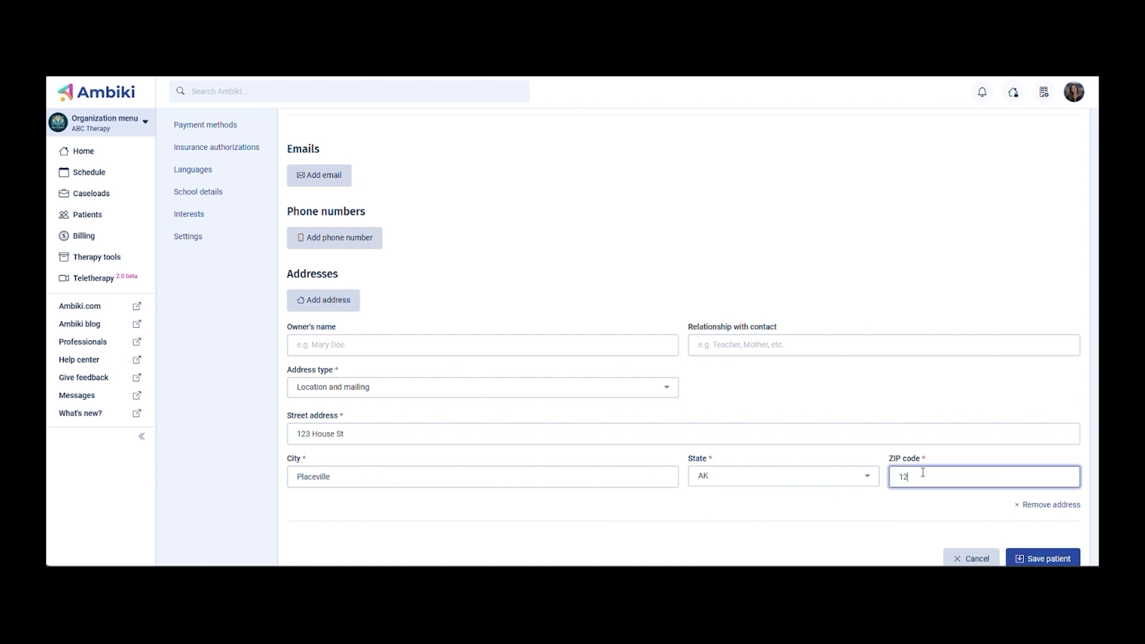
{"action": "type", "text": "345-1234"}
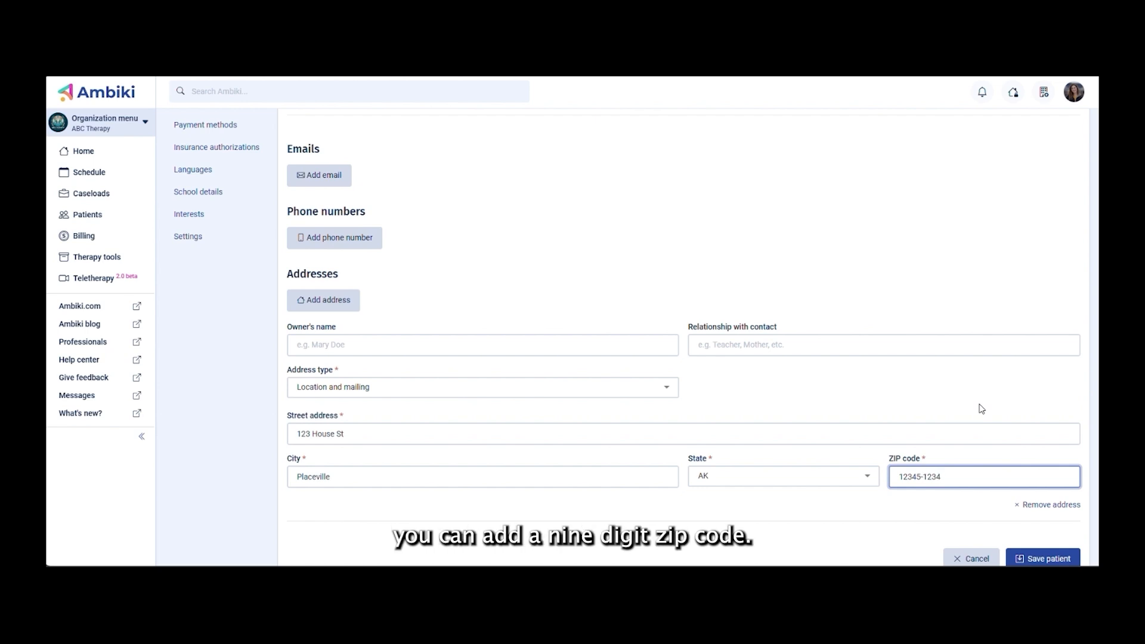
{"action": "scroll", "coordinate": [982, 410], "scroll_direction": "down", "scroll_amount": 1}
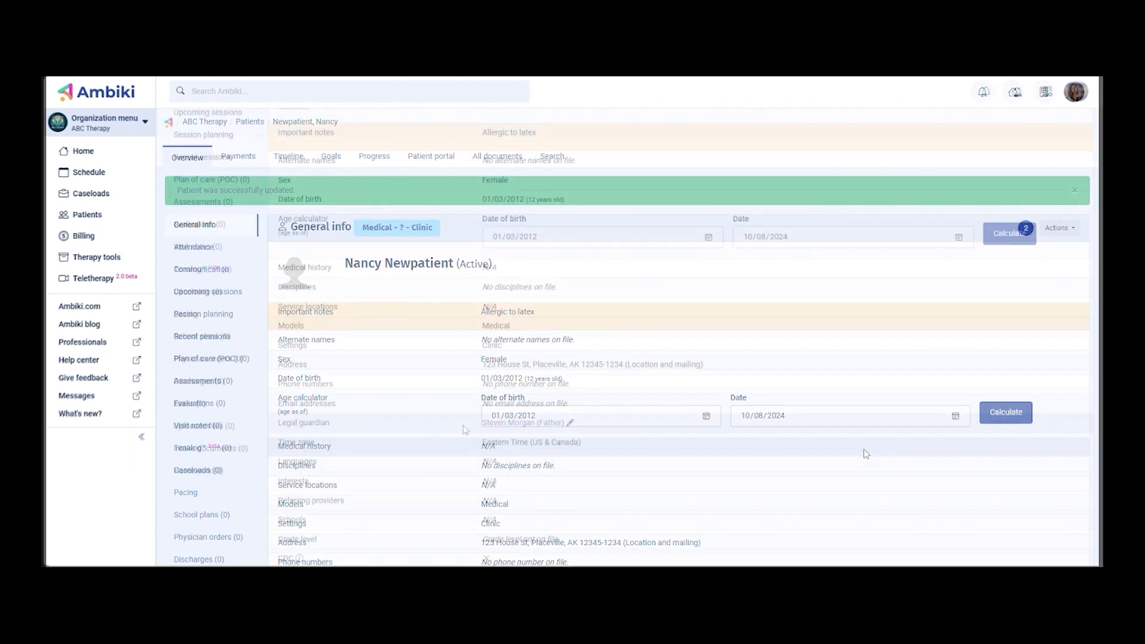
Step: Reopen the patient's record for editing and add Speech Therapy as a discipline under treatability and diagnoses
{"action": "scroll", "coordinate": [467, 426], "scroll_direction": "down", "scroll_amount": 5}
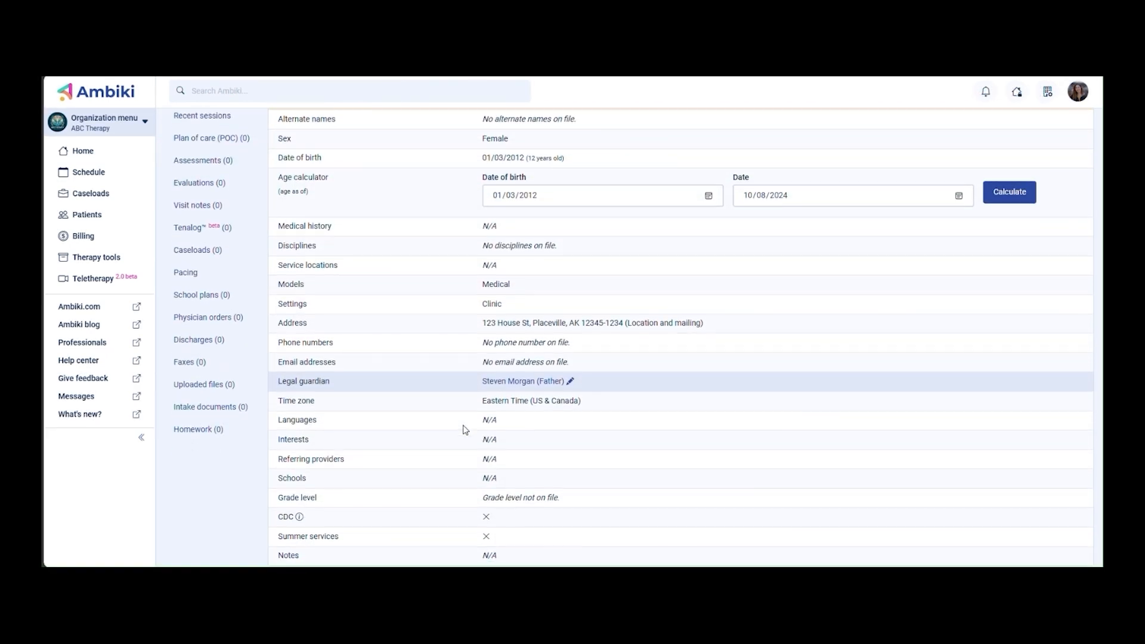
{"action": "scroll", "coordinate": [466, 429], "scroll_direction": "up", "scroll_amount": 2}
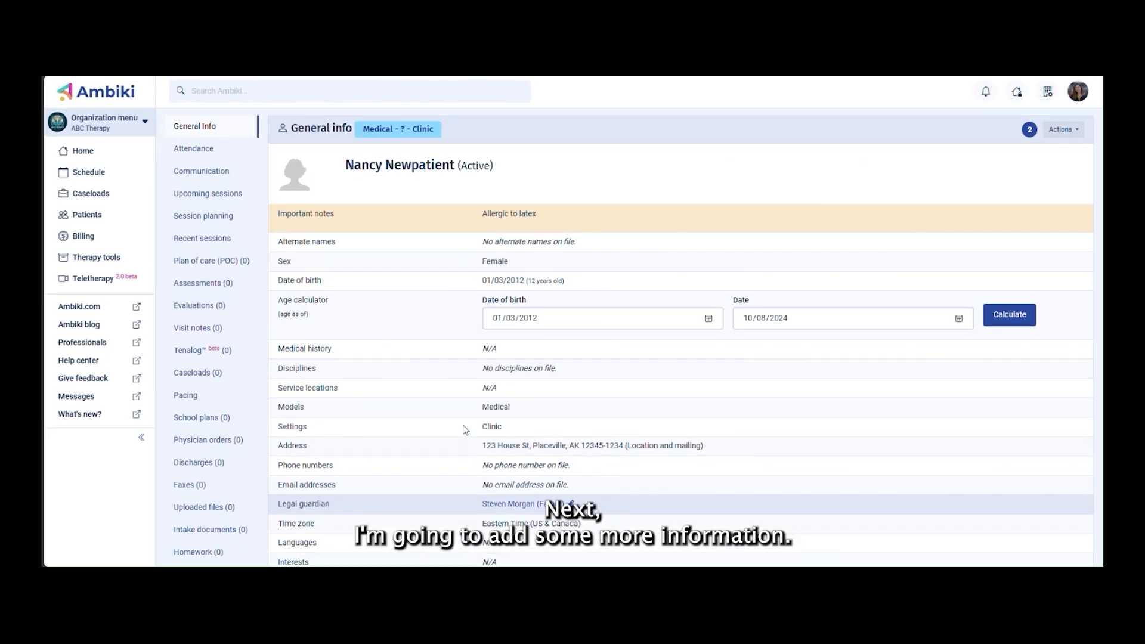
{"action": "left_click", "coordinate": [1068, 137]}
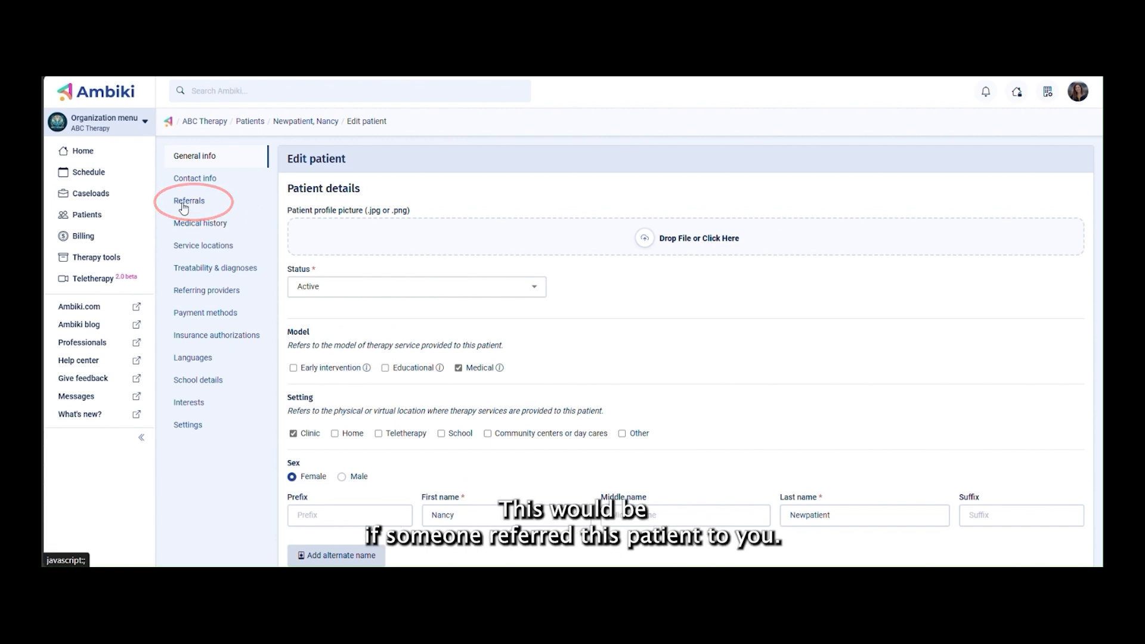
{"action": "left_click", "coordinate": [208, 270]}
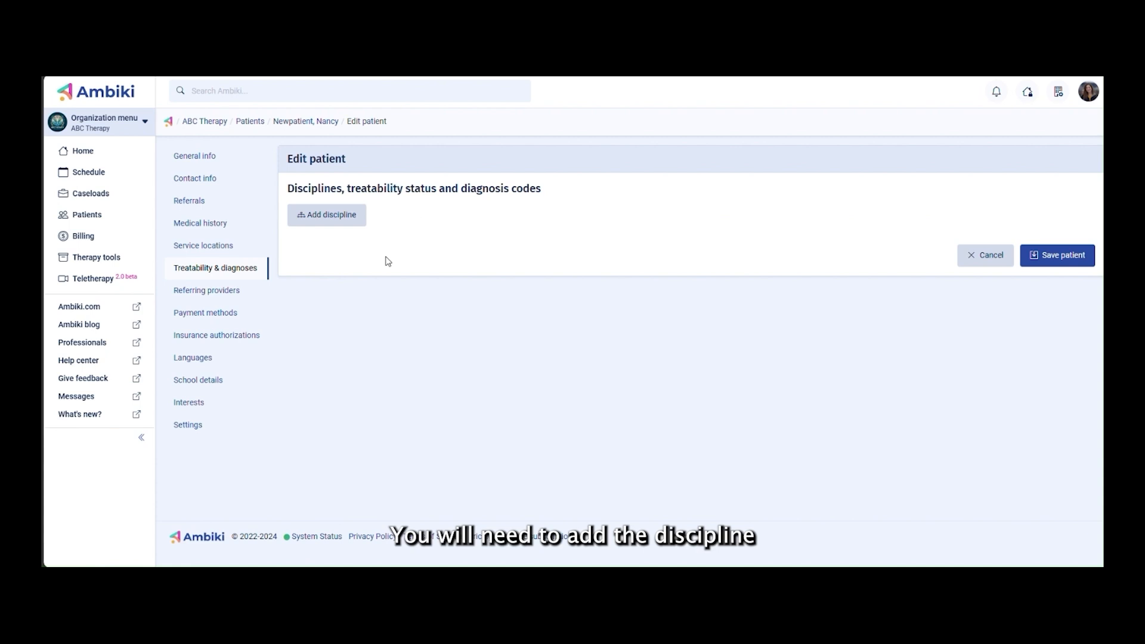
{"action": "left_click", "coordinate": [341, 222]}
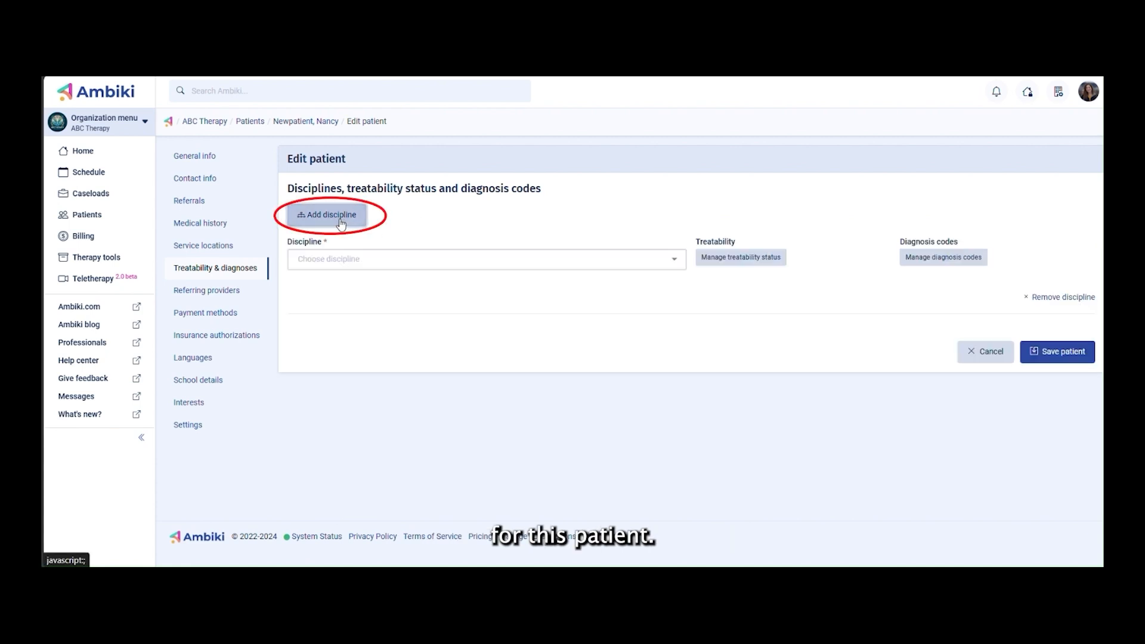
{"action": "left_click", "coordinate": [448, 258]}
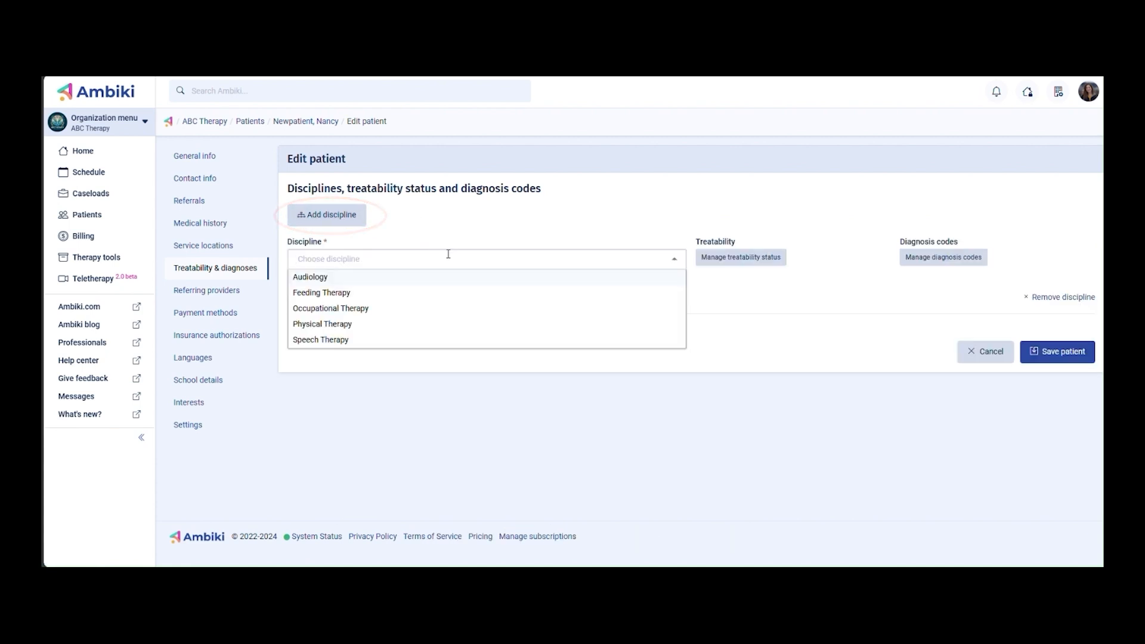
{"action": "left_click", "coordinate": [469, 340]}
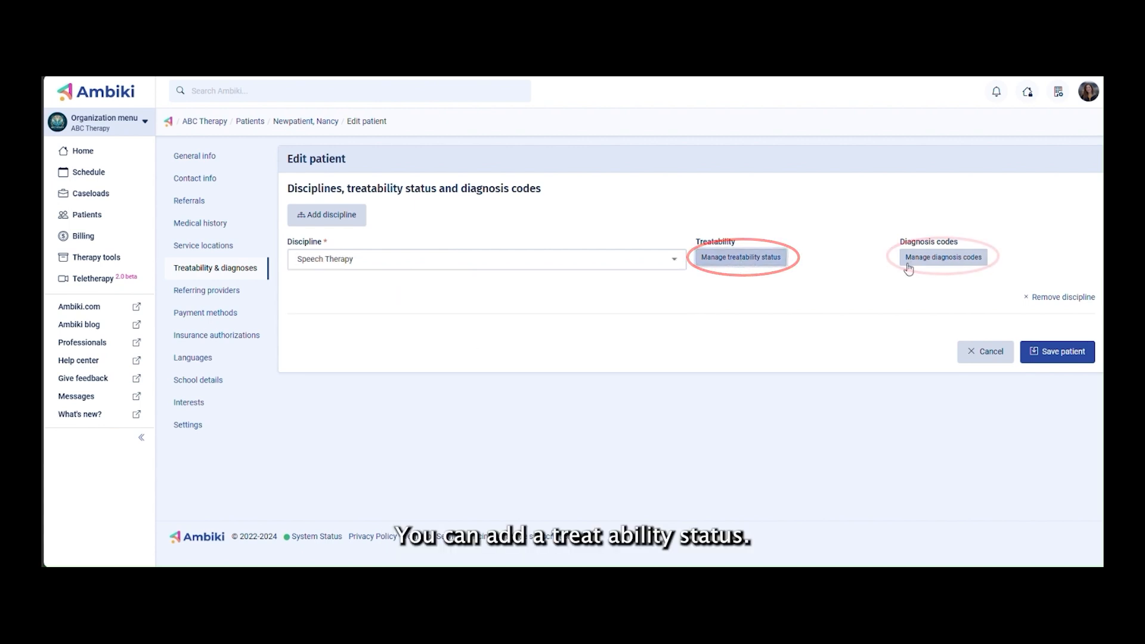
Step: Add the diagnosis code F80.0 - Speech Phonological / Articulation Disorder to the Speech Therapy discipline
{"action": "left_click", "coordinate": [948, 263]}
{"action": "left_click", "coordinate": [691, 190]}
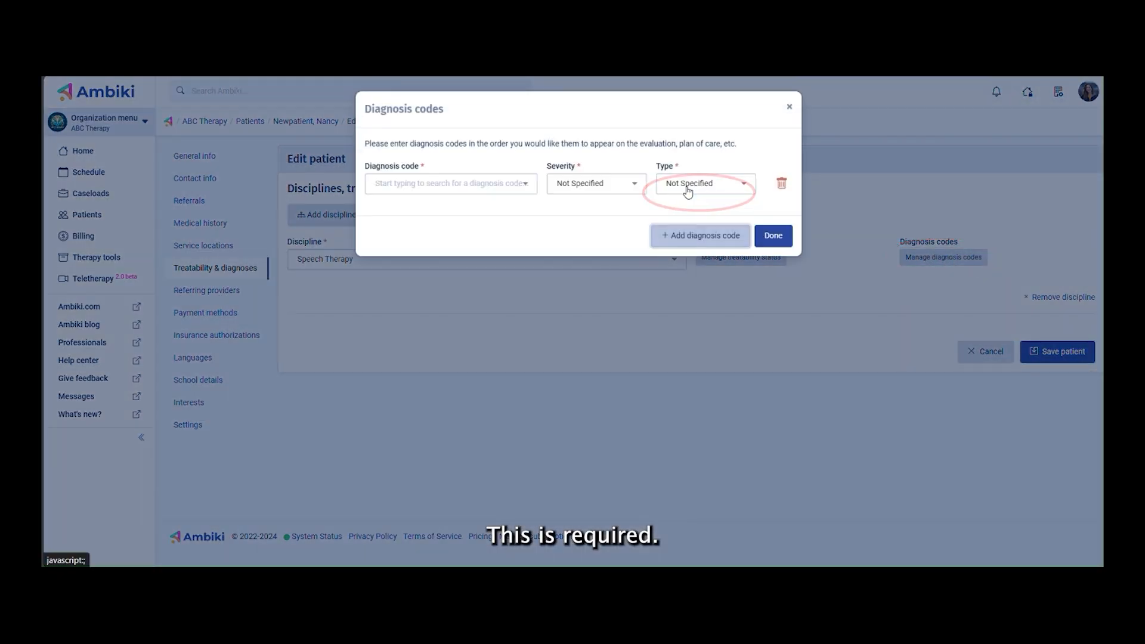
{"action": "left_click", "coordinate": [462, 190]}
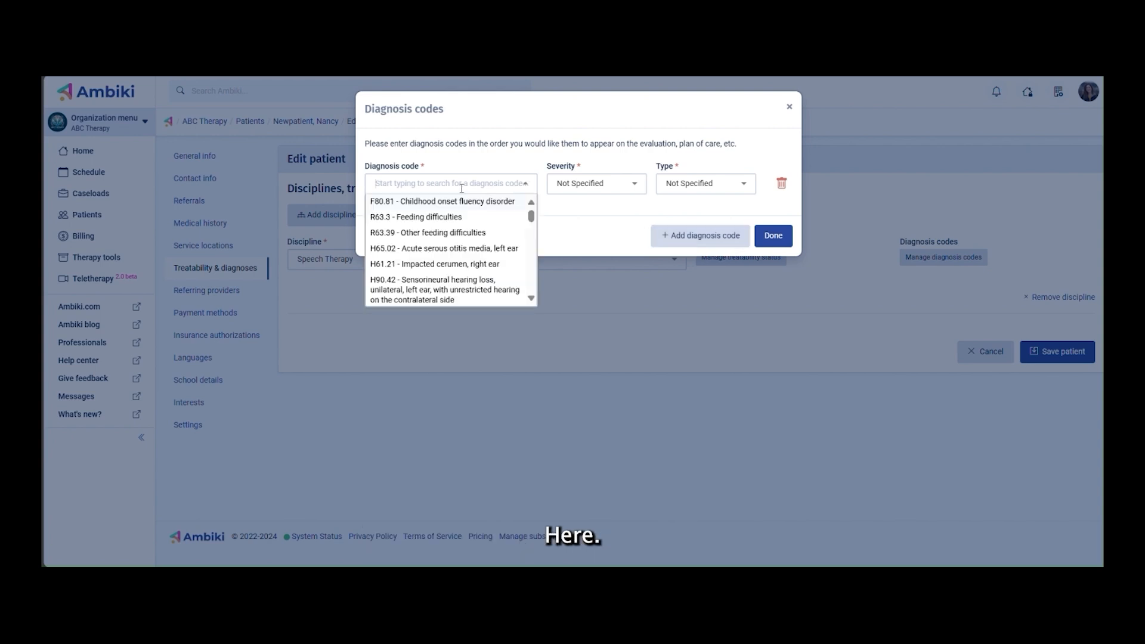
{"action": "type", "text": "f80.0"}
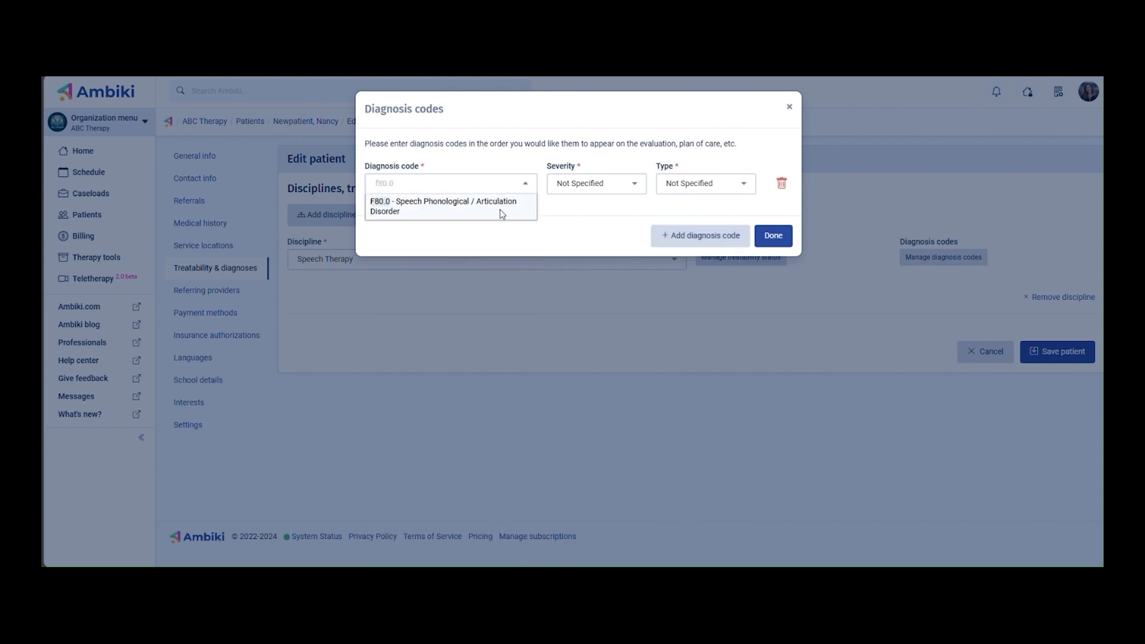
{"action": "left_click", "coordinate": [503, 214]}
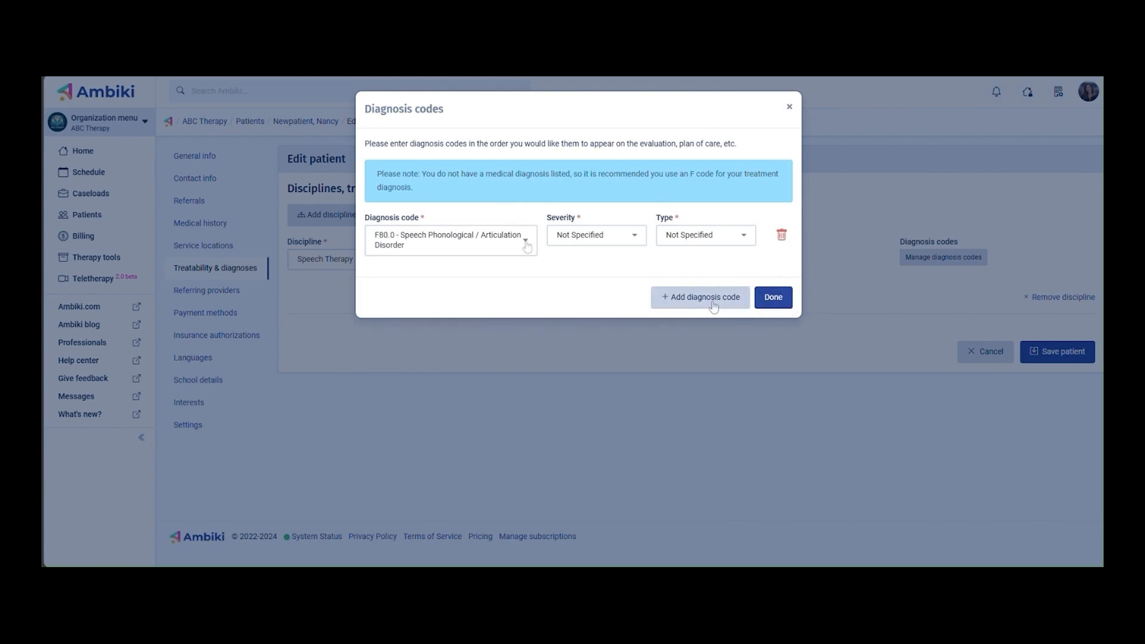
{"action": "left_click", "coordinate": [678, 300]}
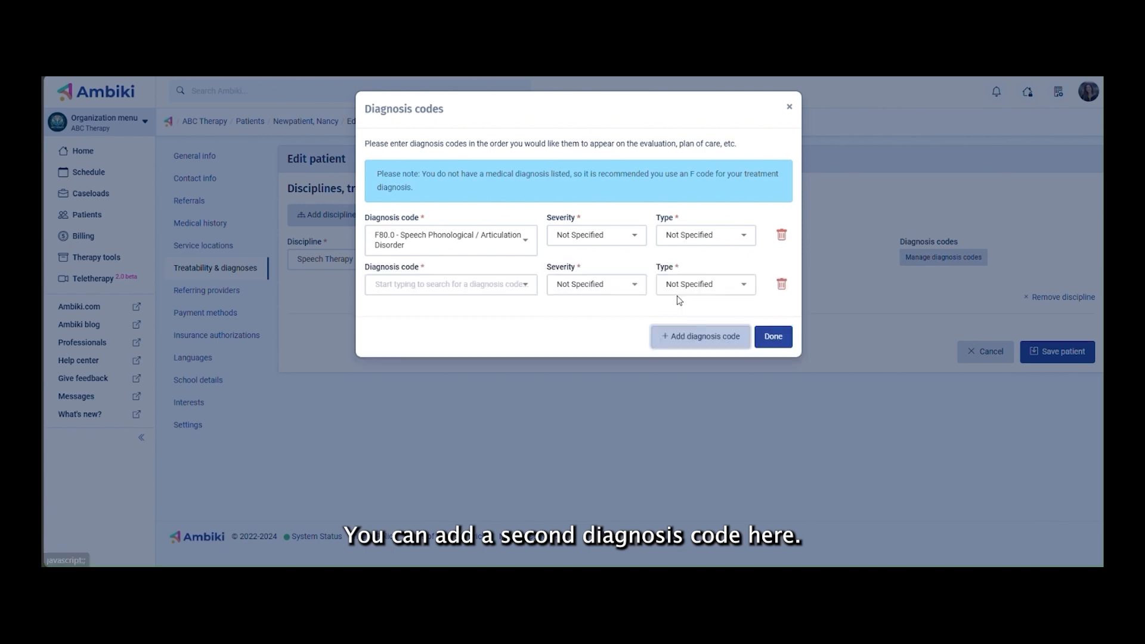
{"action": "left_click", "coordinate": [522, 286]}
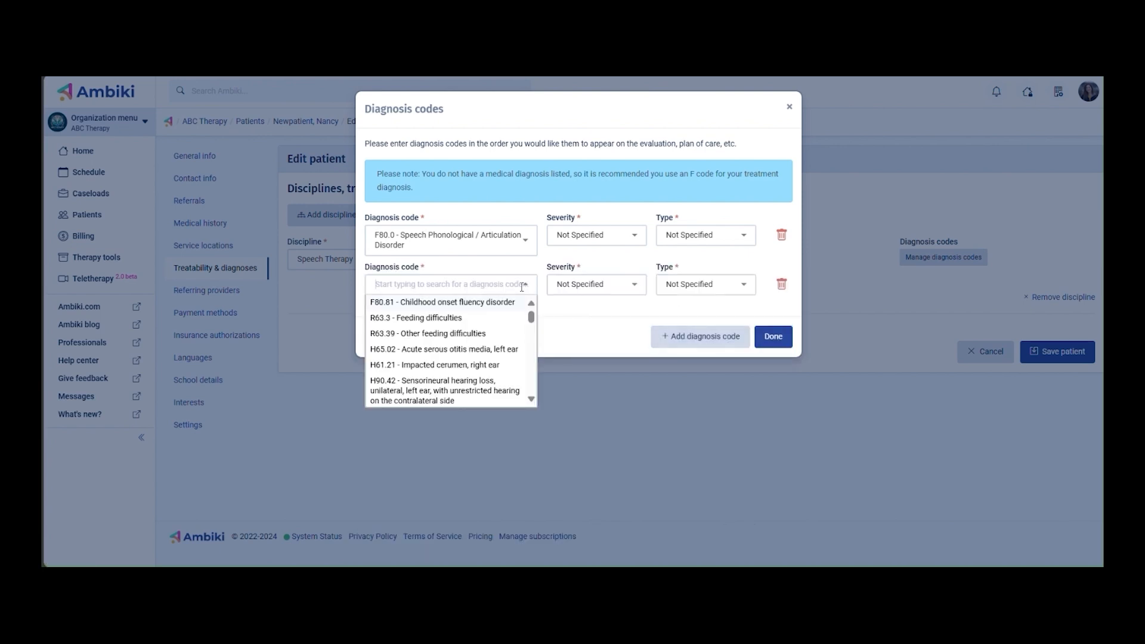
{"action": "left_click", "coordinate": [781, 287]}
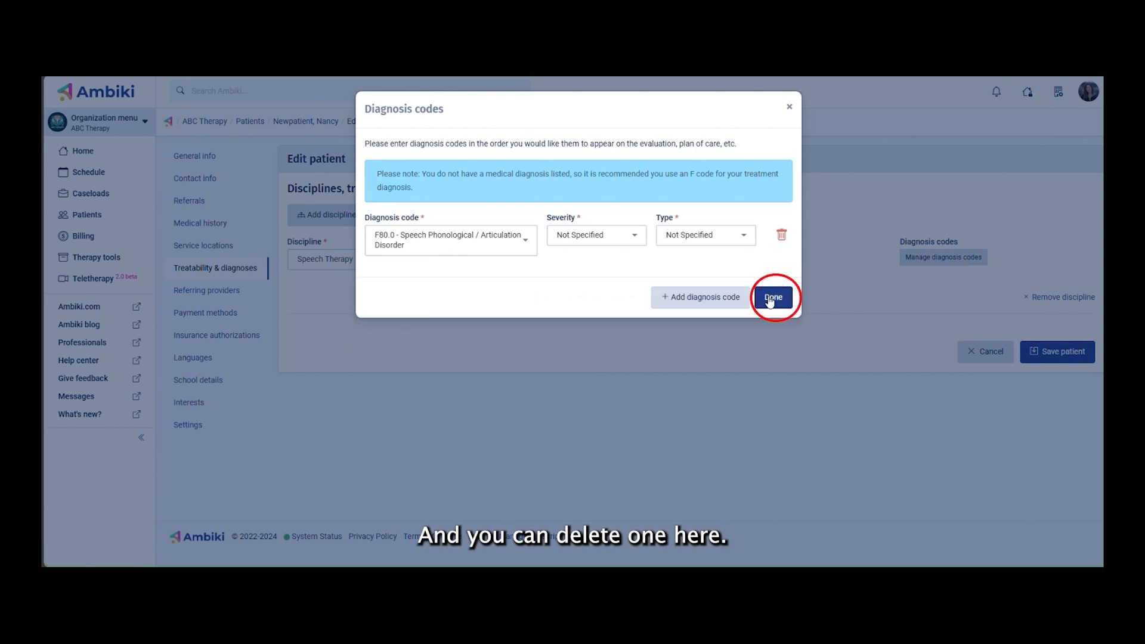
Step: Confirm the diagnosis codes for Speech Therapy, and try out an additional blank discipline entry before removing it
{"action": "left_click", "coordinate": [773, 298]}
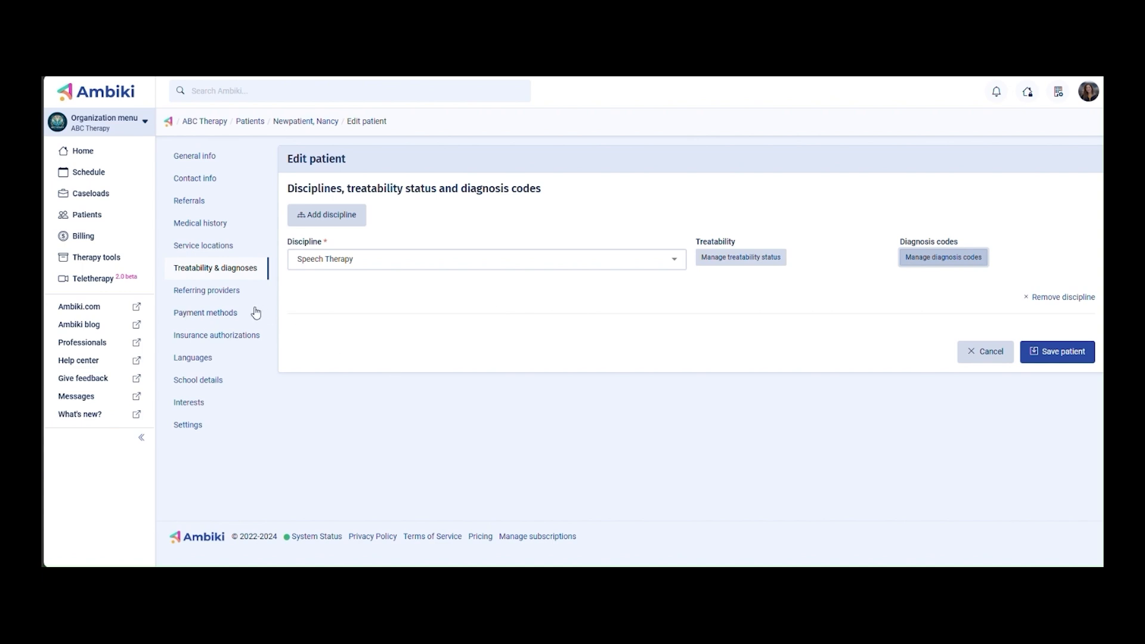
{"action": "left_click", "coordinate": [325, 219]}
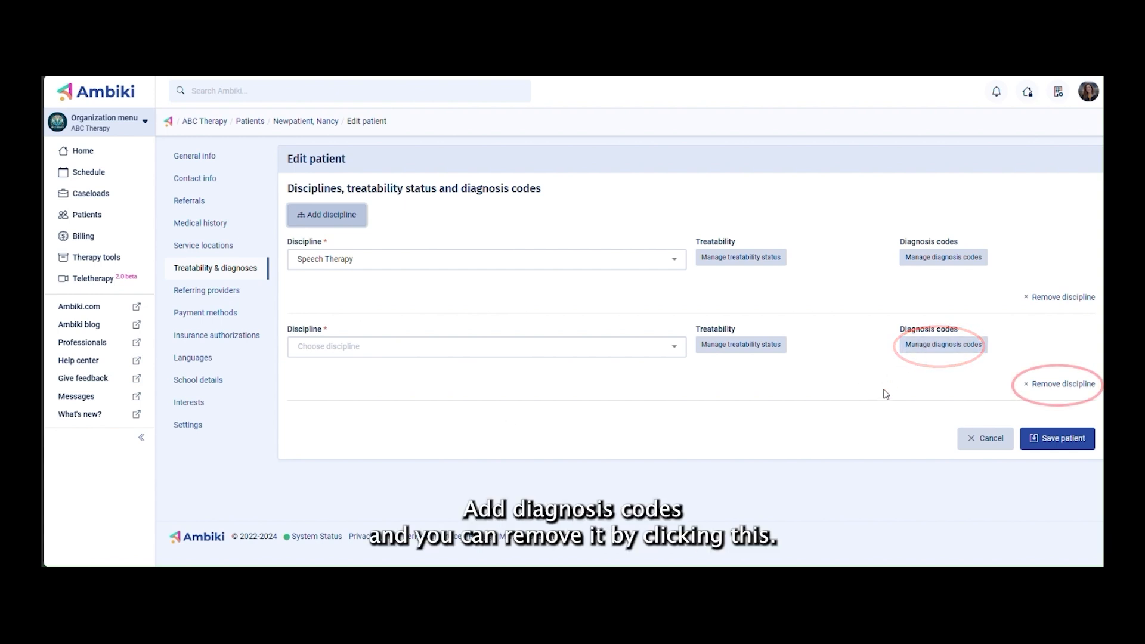
{"action": "left_click", "coordinate": [1053, 386]}
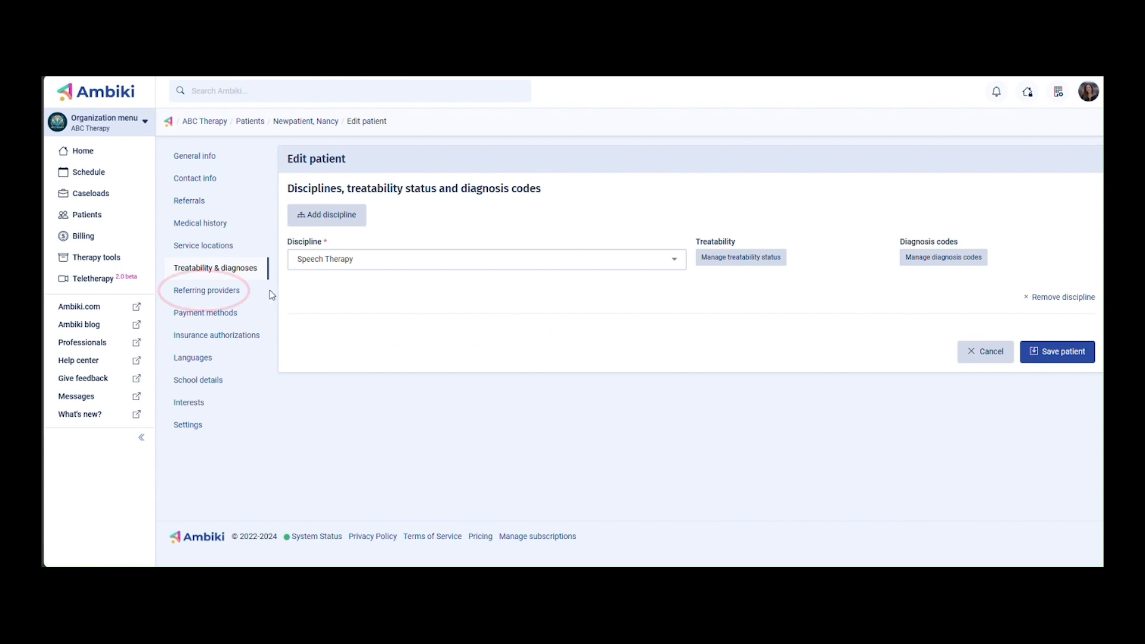
Step: Examine the fields and type options of a blank referring provider entry, and remove the entry
{"action": "left_click", "coordinate": [218, 292]}
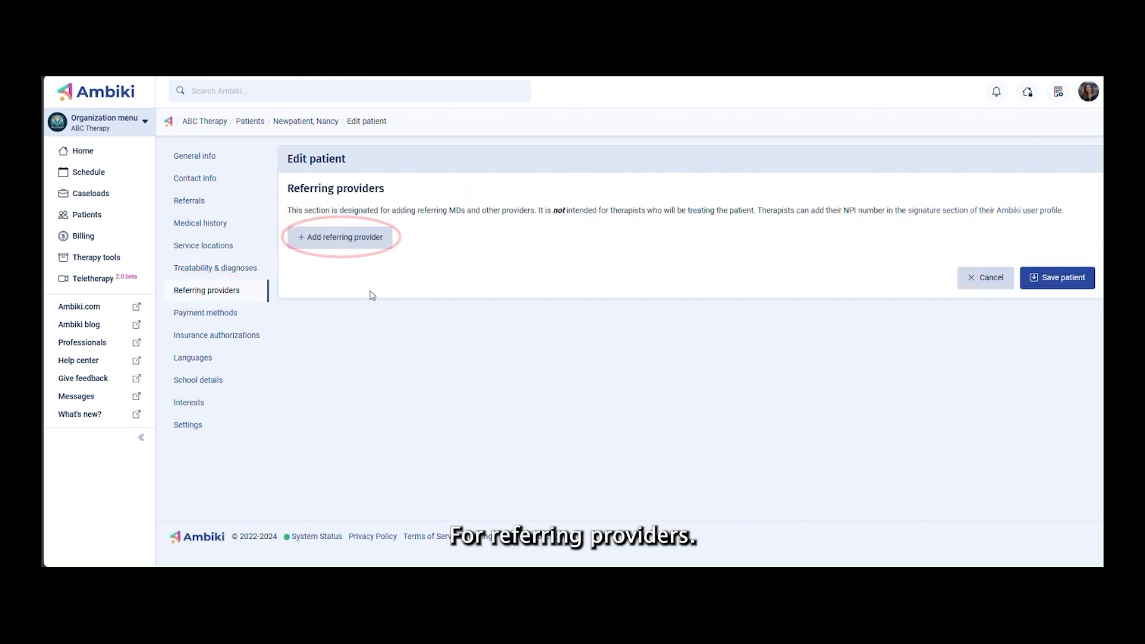
{"action": "left_click", "coordinate": [349, 235]}
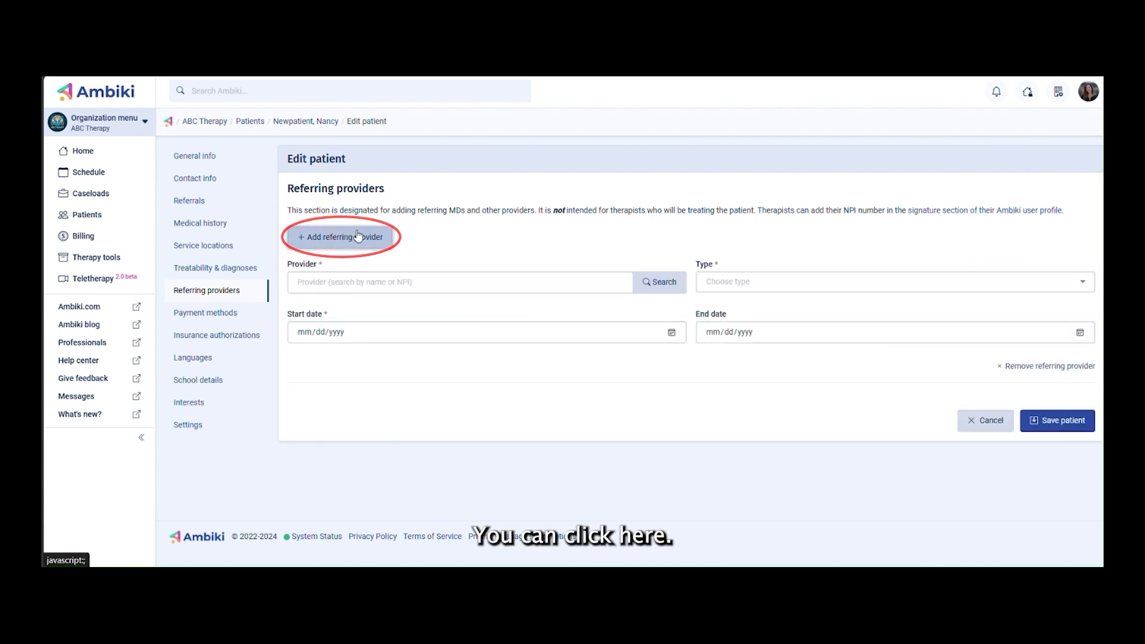
{"action": "left_click", "coordinate": [746, 282]}
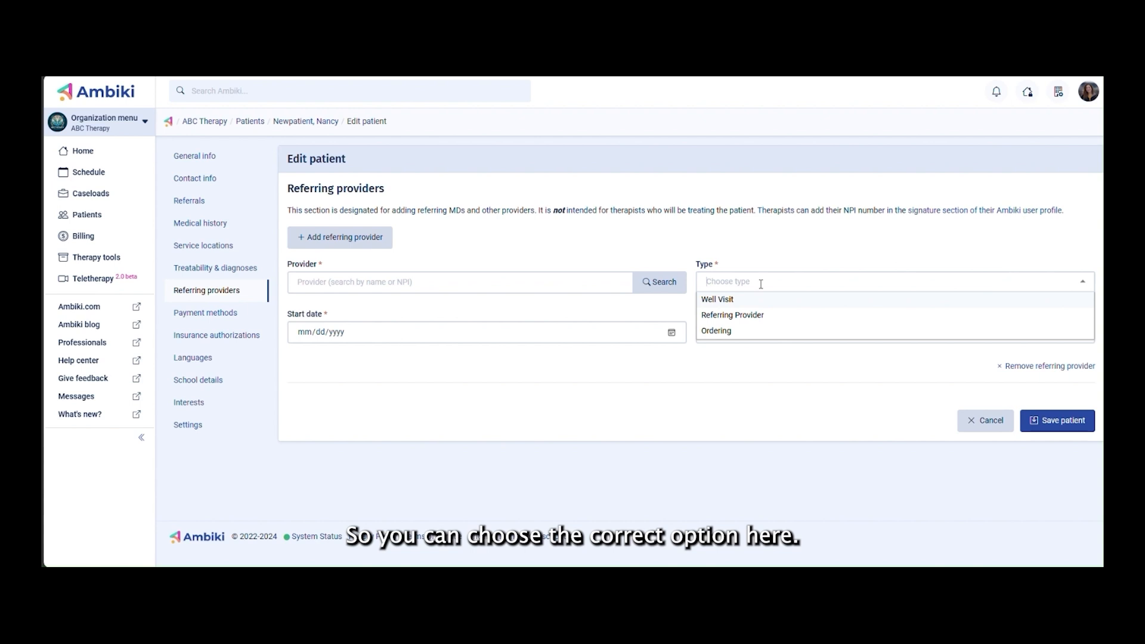
{"action": "left_click", "coordinate": [614, 264]}
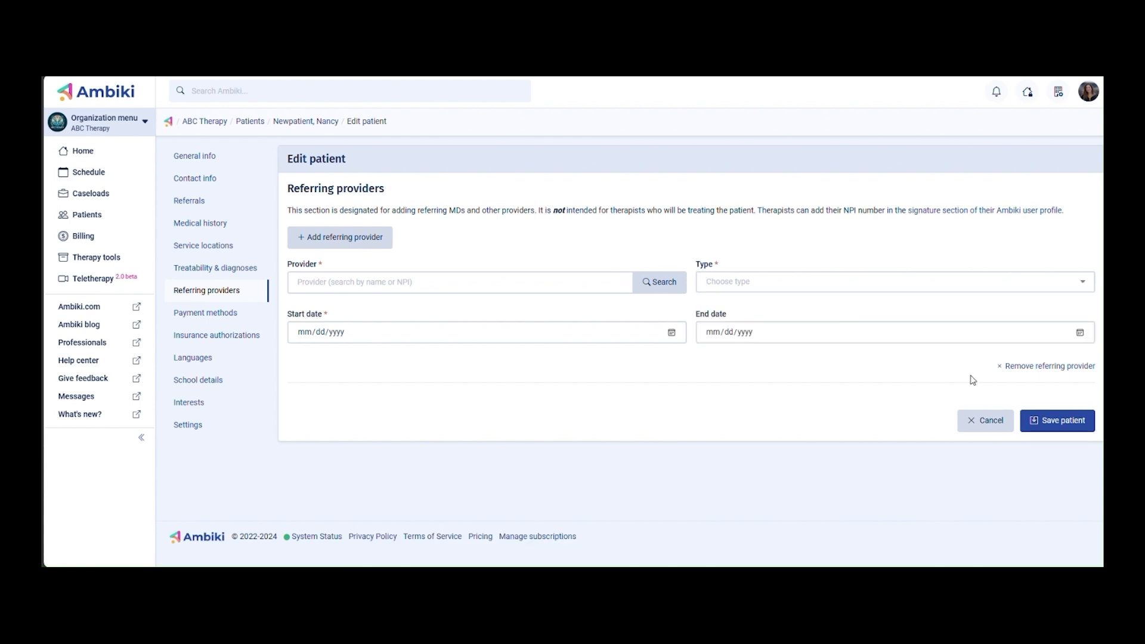
{"action": "left_click", "coordinate": [1021, 368]}
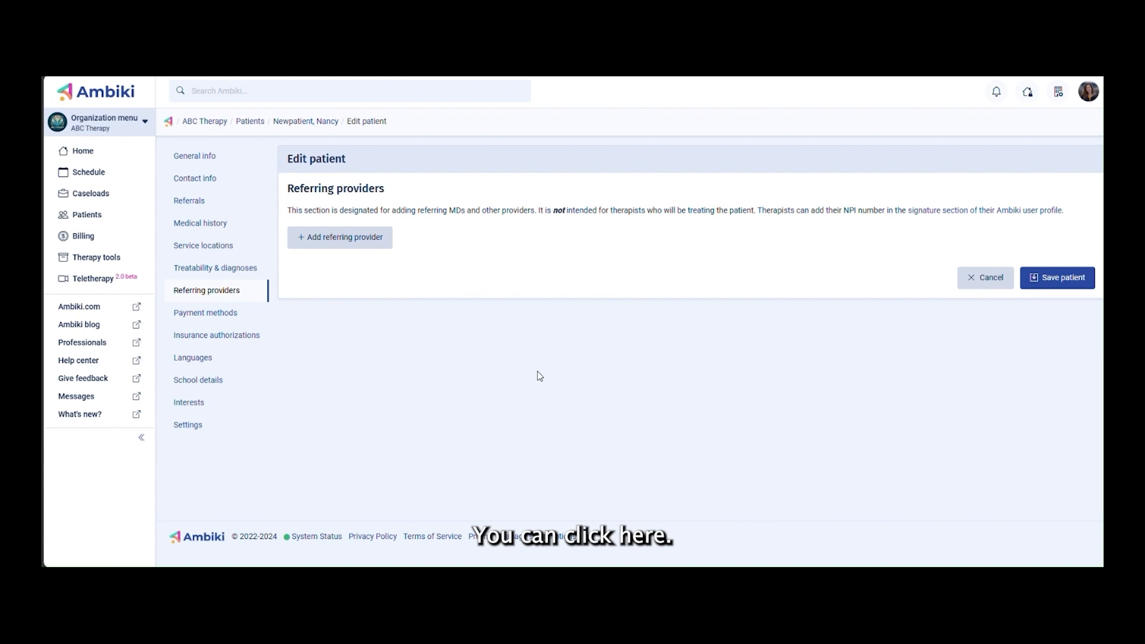
Step: Look at the kinds of payment method that can be added for the patient, without adding one
{"action": "left_click", "coordinate": [178, 317]}
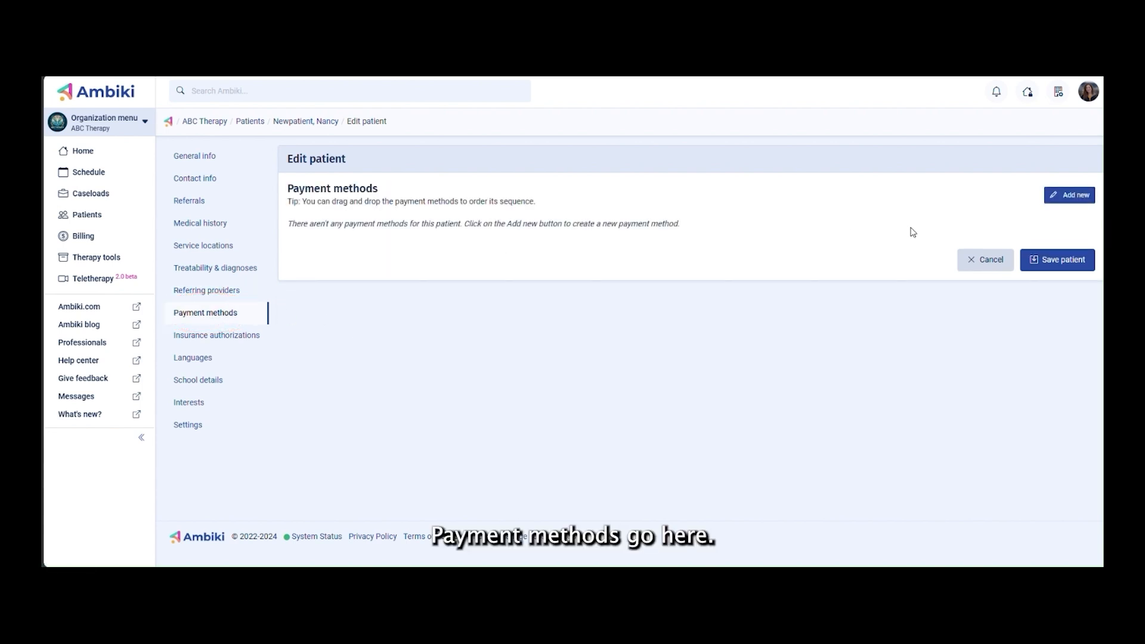
{"action": "left_click", "coordinate": [1067, 195]}
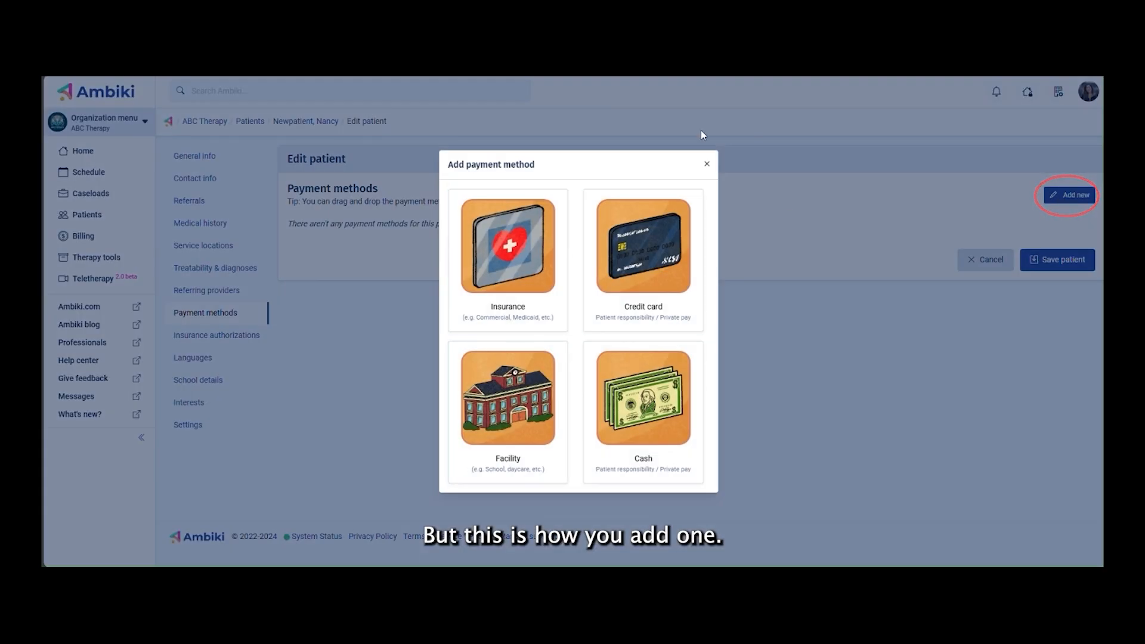
{"action": "left_click", "coordinate": [707, 164]}
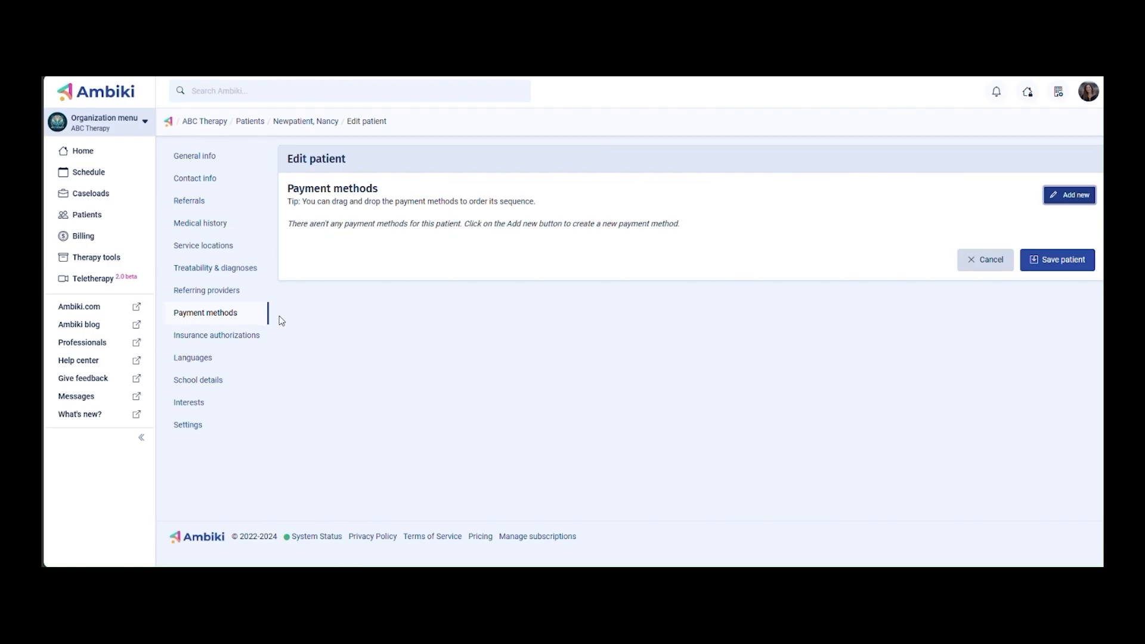
Step: Examine the fields of a blank insurance authorization for the patient, and remove the authorization
{"action": "left_click", "coordinate": [229, 341]}
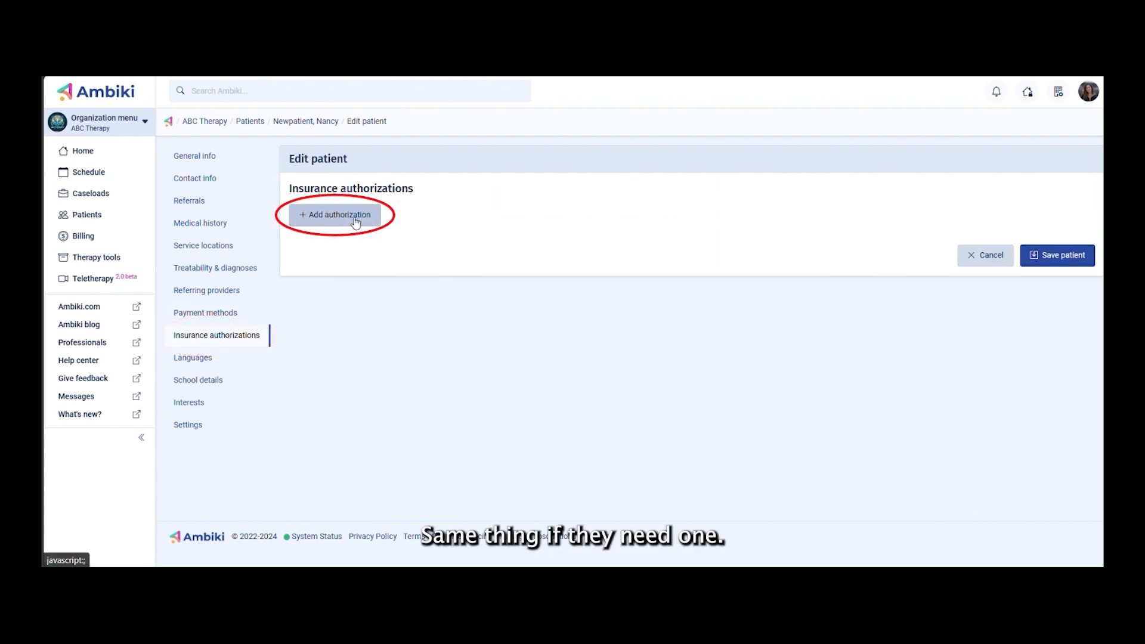
{"action": "left_click", "coordinate": [338, 221]}
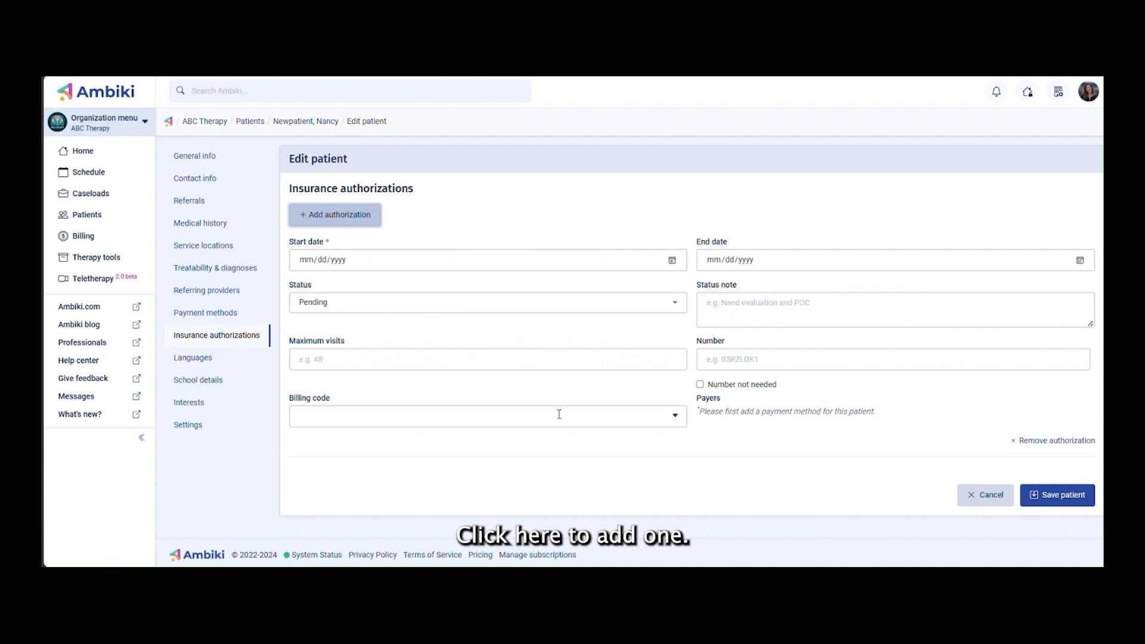
{"action": "left_click", "coordinate": [1032, 444]}
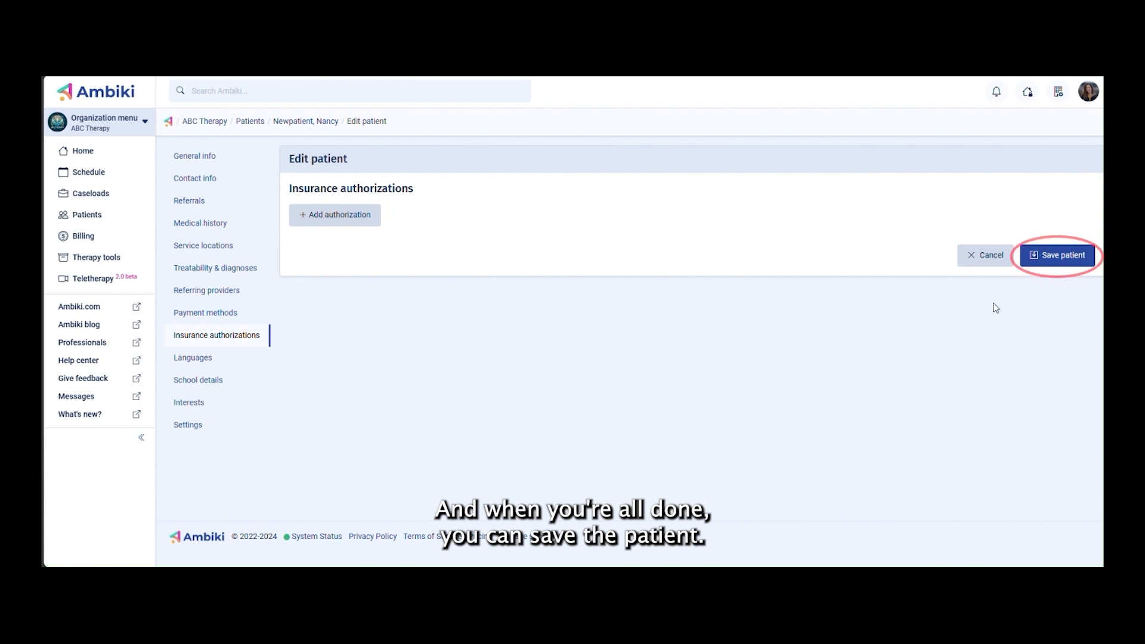
Step: Review the patient's portal and Tenalog settings, save the patient, and look over the saved general info
{"action": "left_click", "coordinate": [187, 426]}
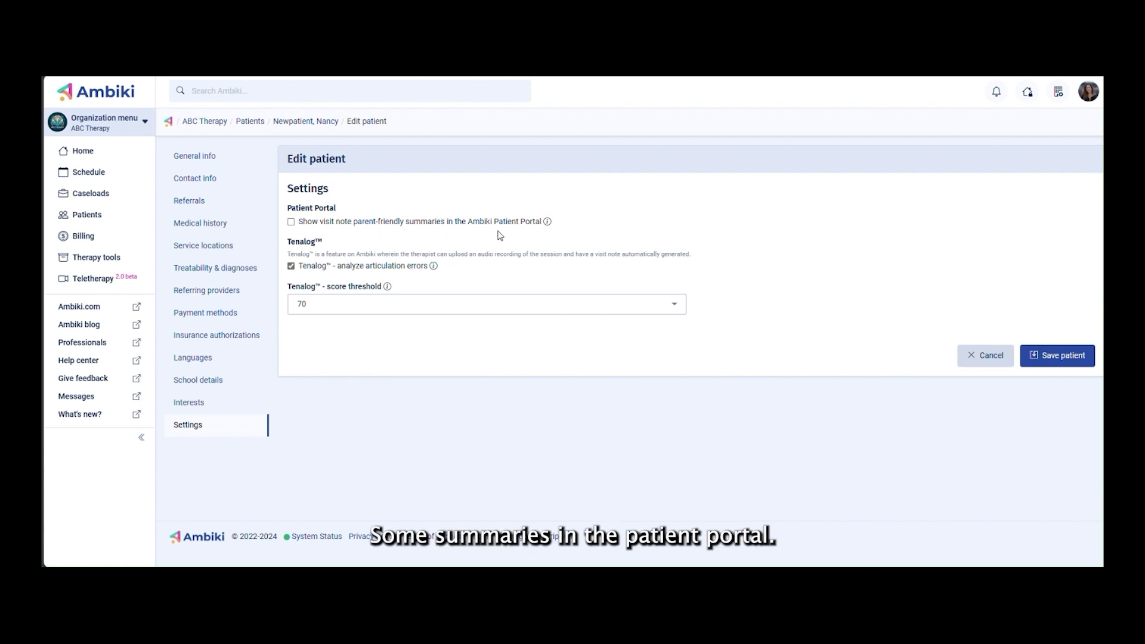
{"action": "mouse_move", "coordinate": [548, 224]}
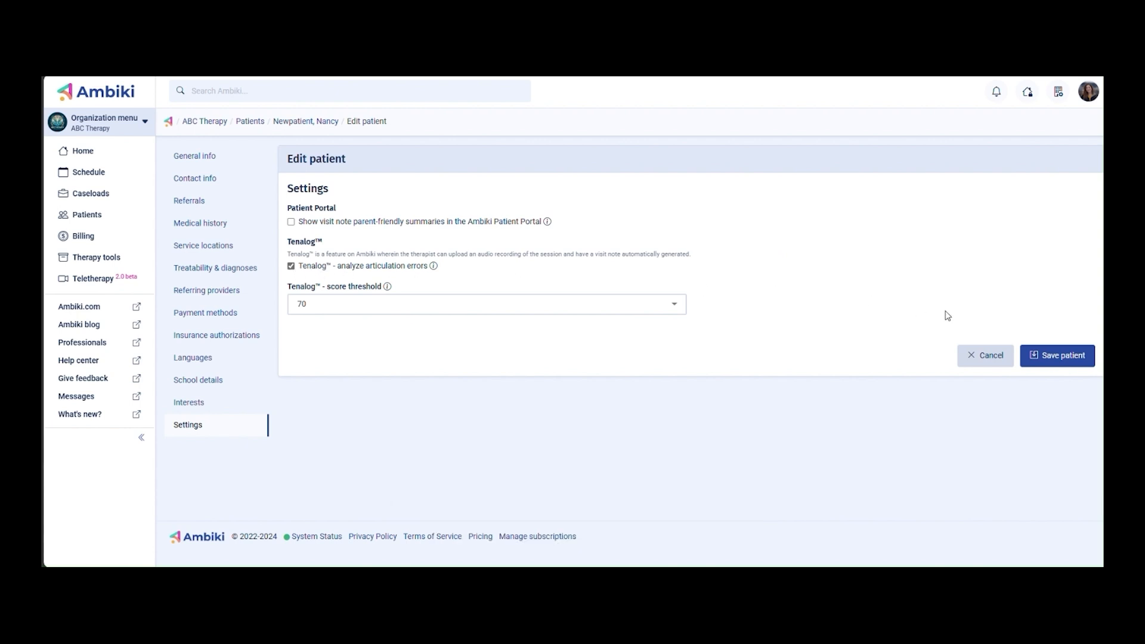
{"action": "left_click", "coordinate": [1056, 363]}
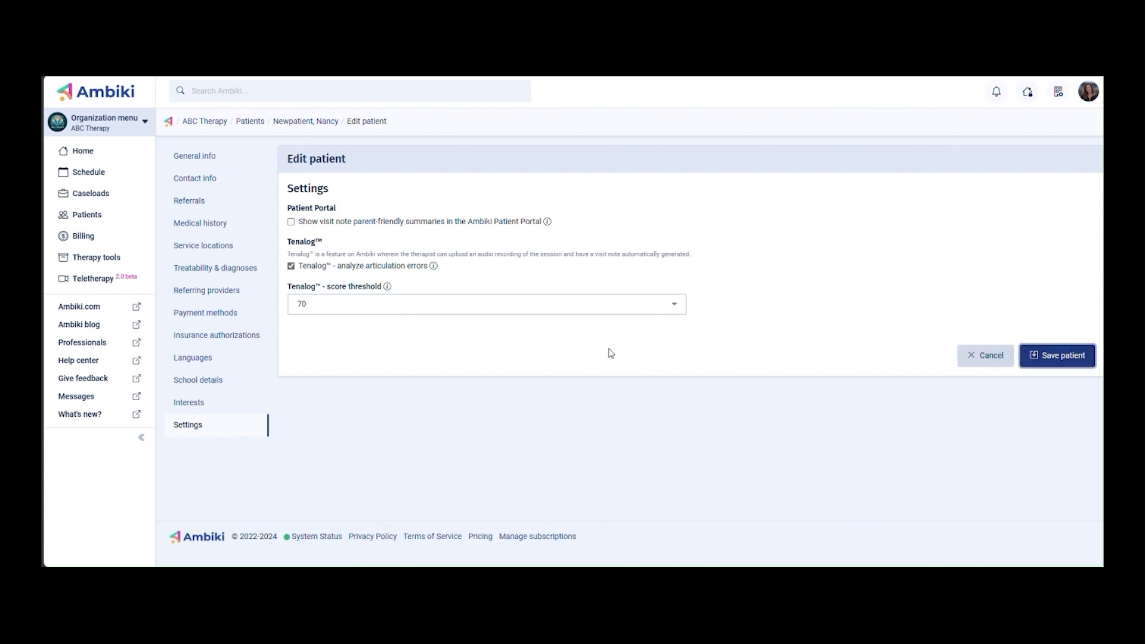
{"action": "scroll", "coordinate": [611, 353], "scroll_direction": "down", "scroll_amount": 5}
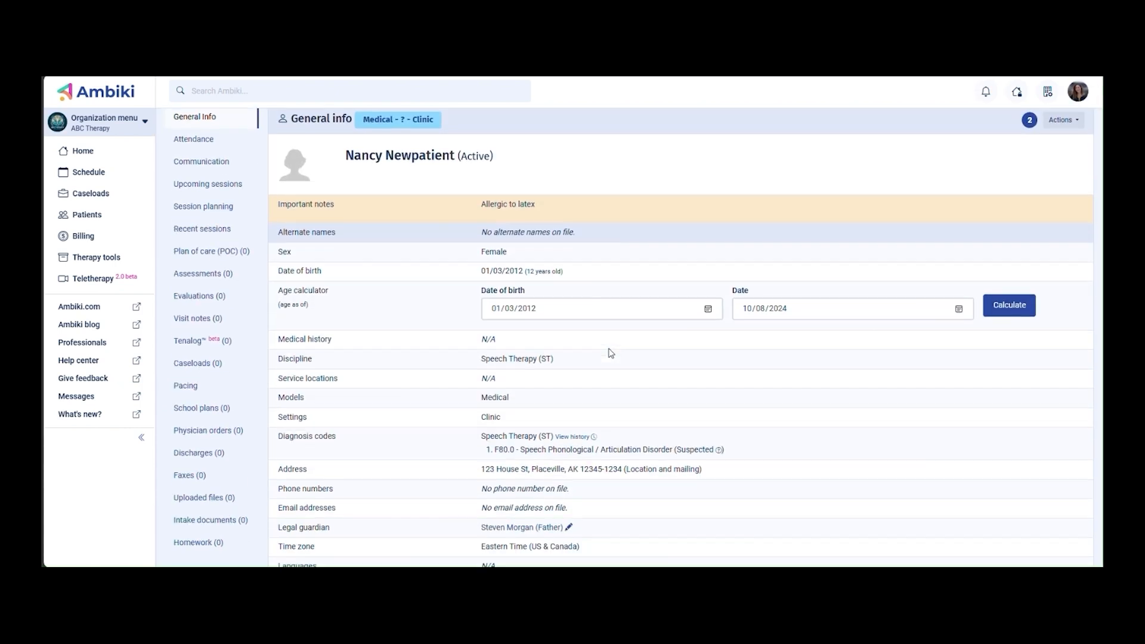
{"action": "scroll", "coordinate": [611, 353], "scroll_direction": "up", "scroll_amount": 5}
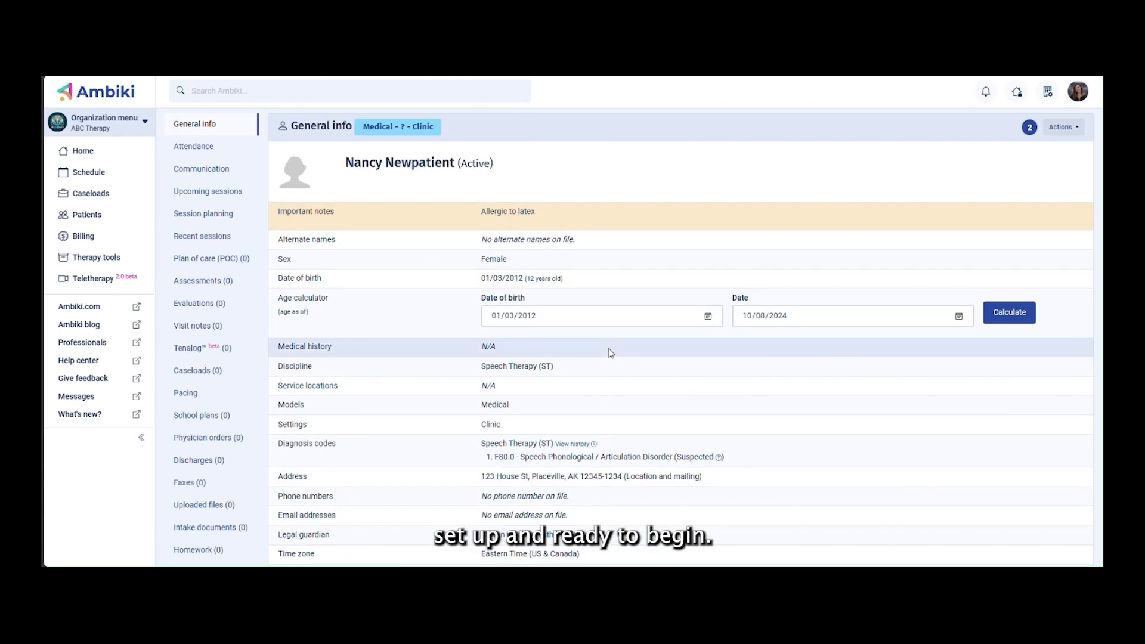